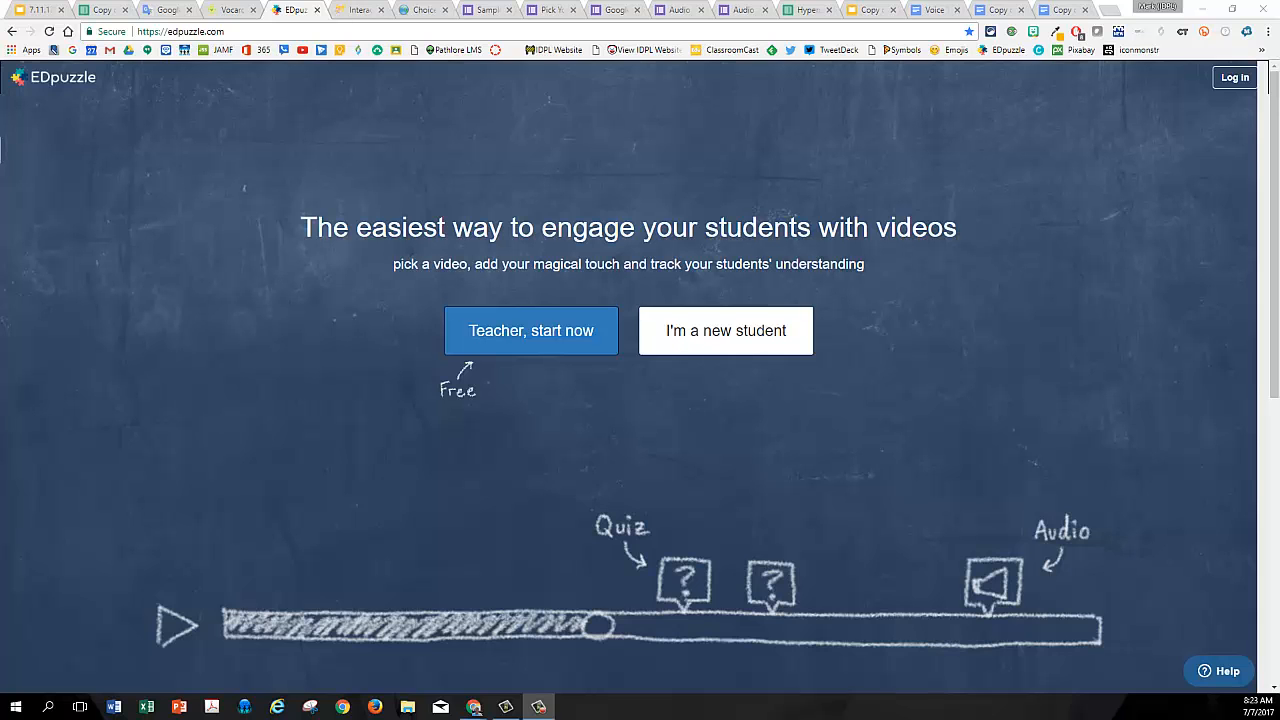
# Sign up to EDpuzzle as a teacher with the existing Google account, skipping the welcome tour.
pyautogui.click(258, 28)
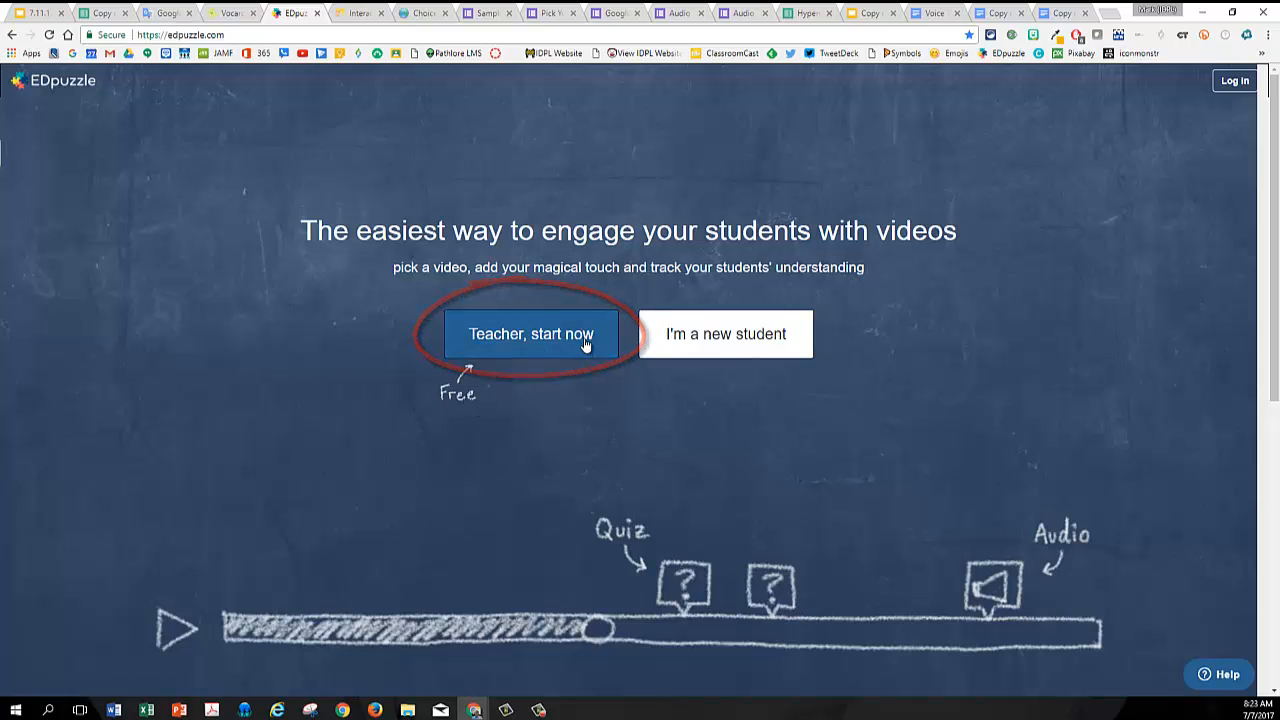
pyautogui.click(584, 340)
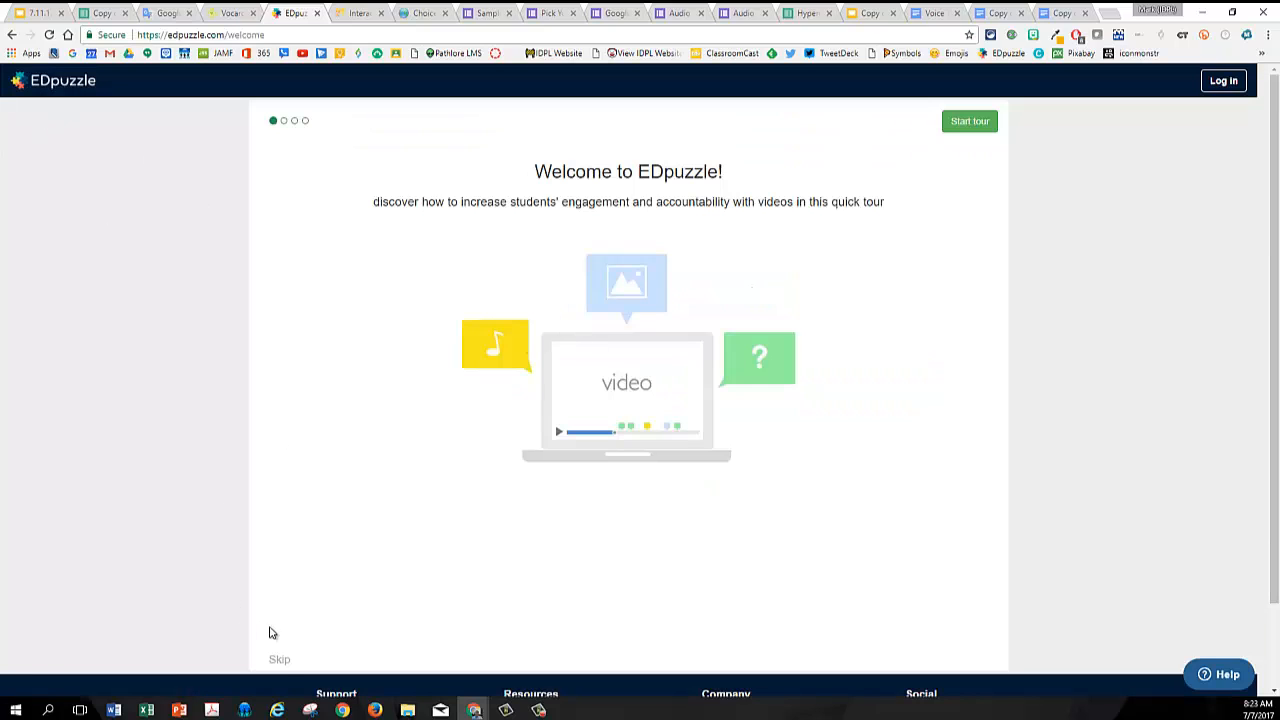
pyautogui.click(279, 659)
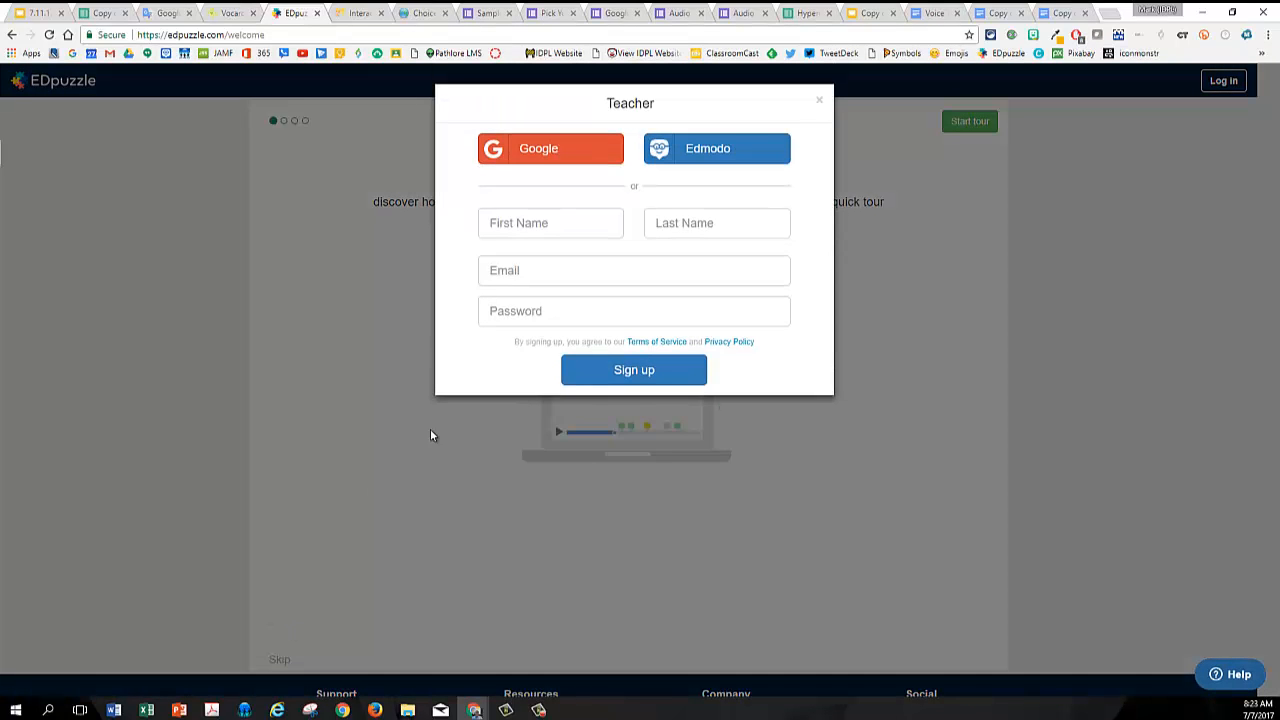
pyautogui.click(533, 148)
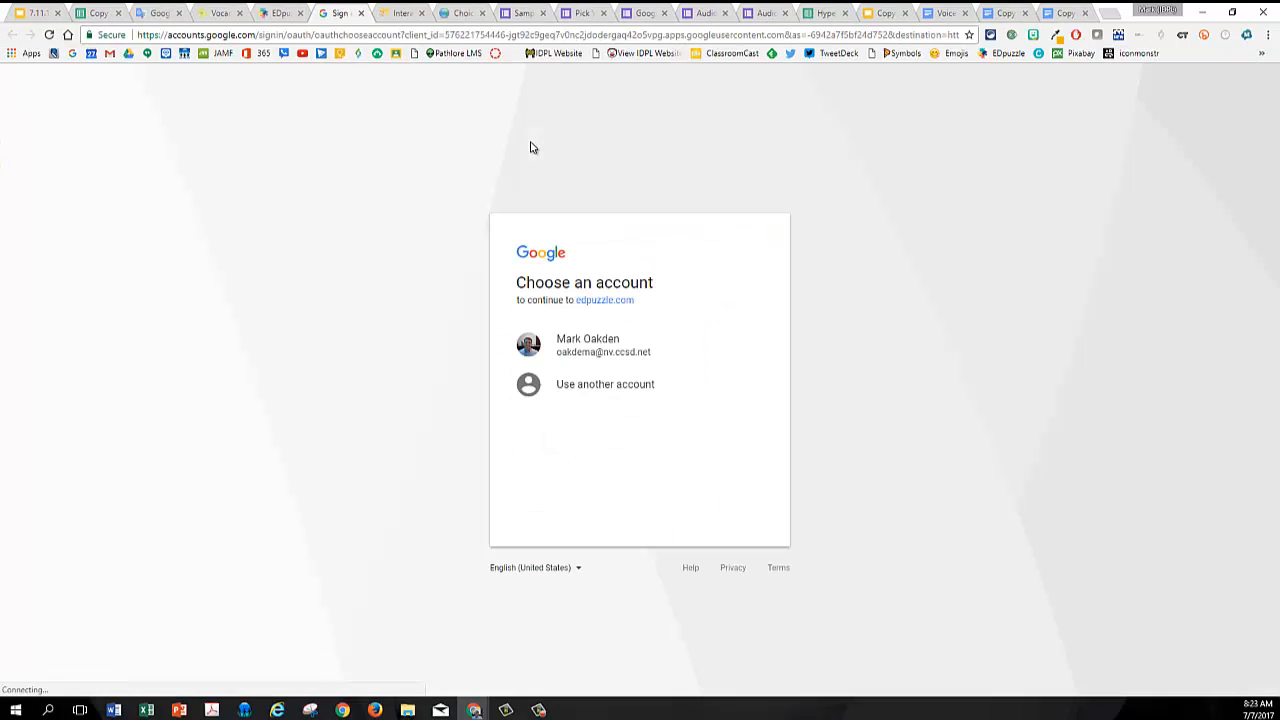
pyautogui.click(607, 350)
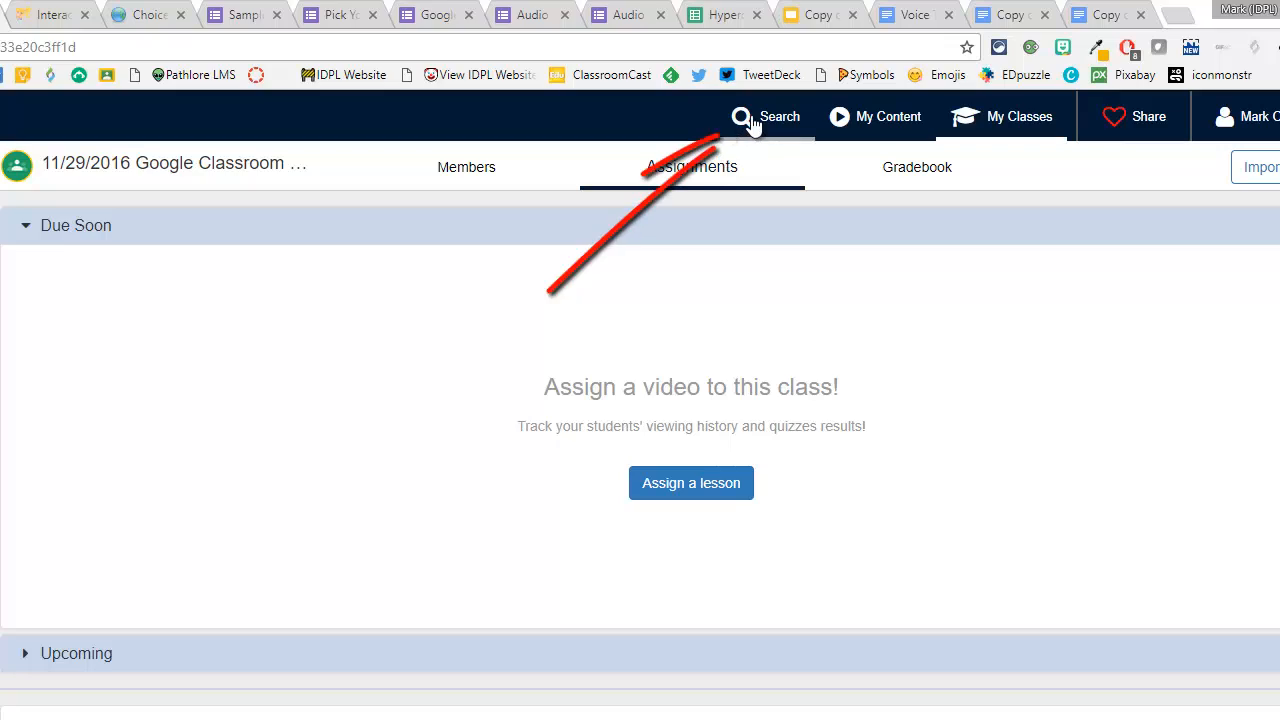
# Search the EDpuzzle channel for "edgar allen poe" videos and look over the results.
pyautogui.click(752, 120)
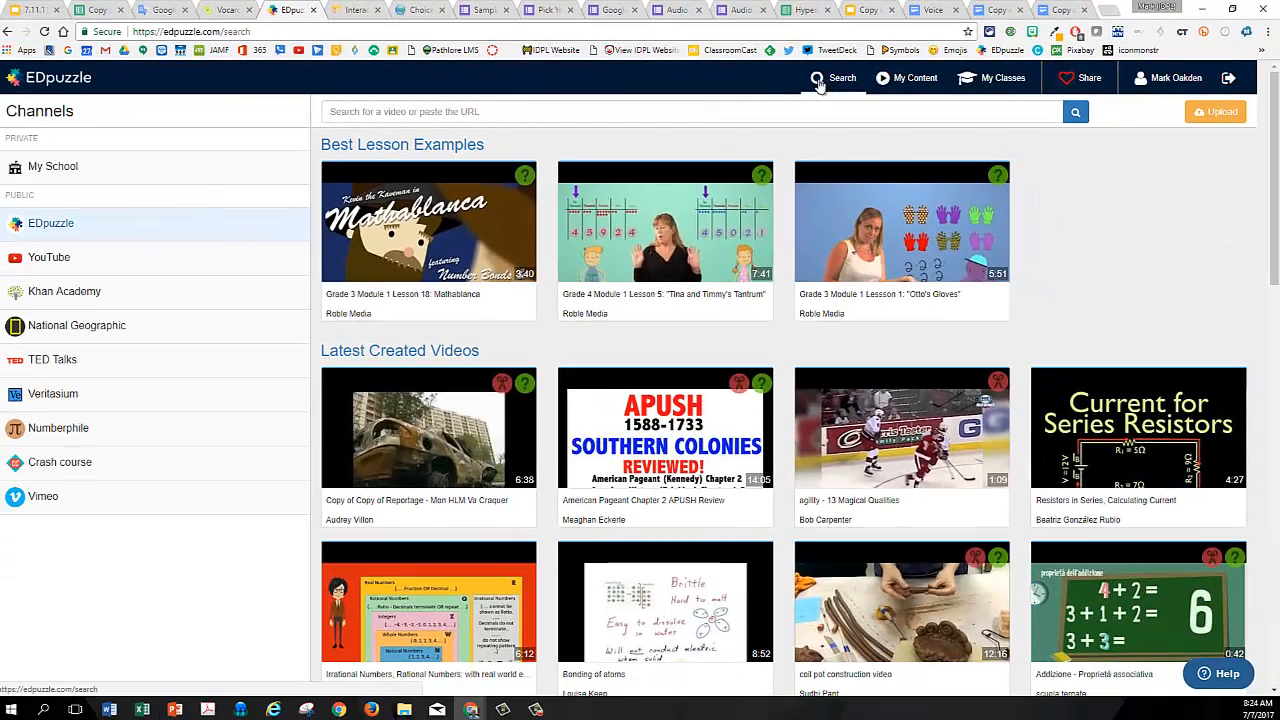
pyautogui.click(495, 110)
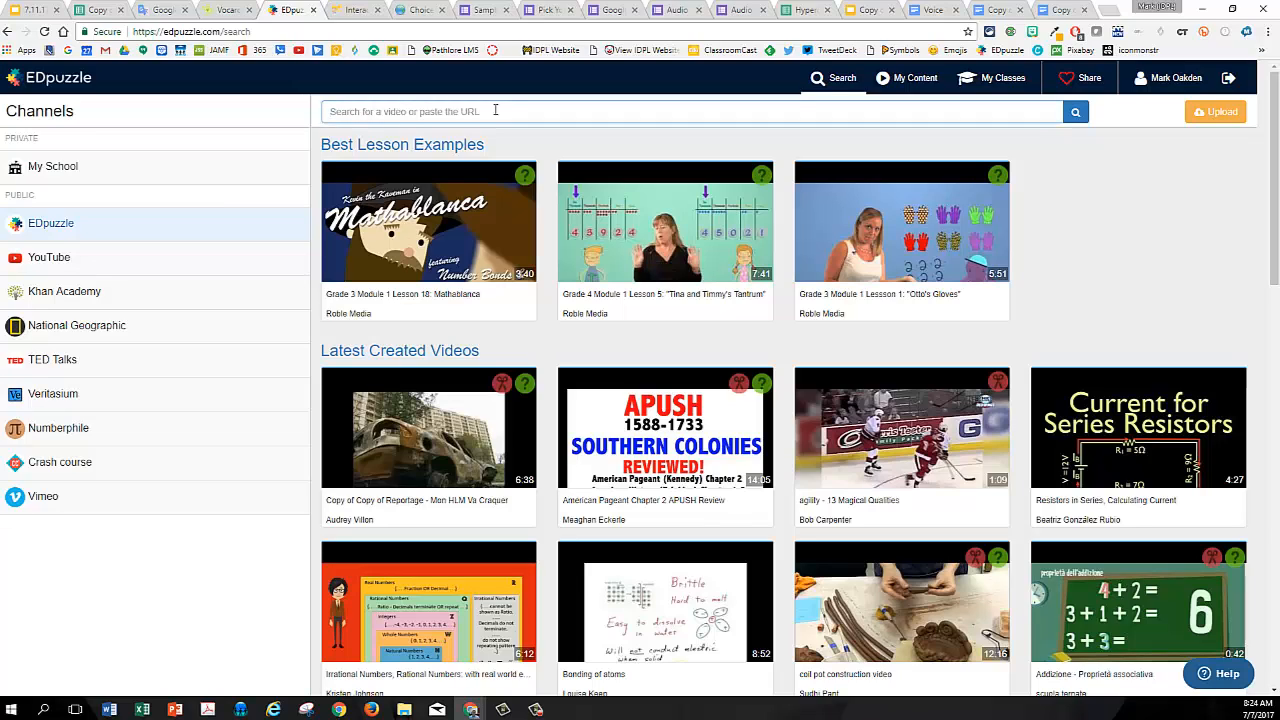
pyautogui.write('edgar')
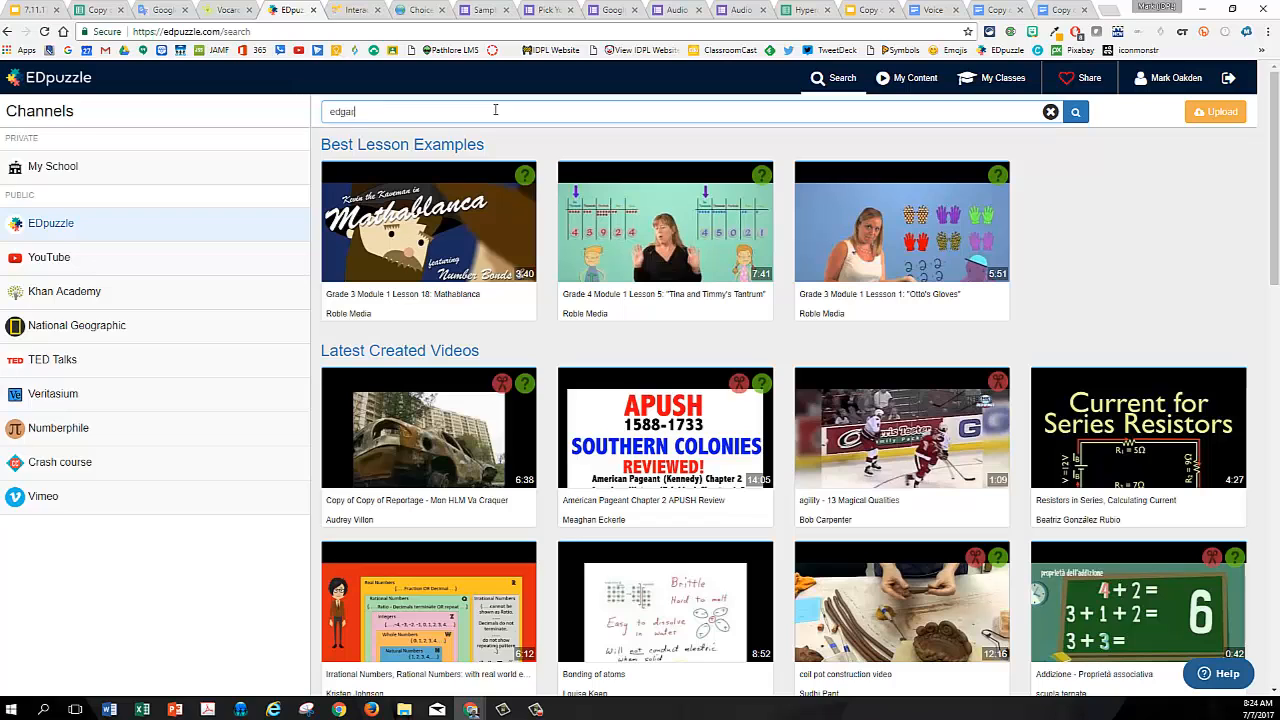
pyautogui.write(' allen poe')
pyautogui.press('Return')
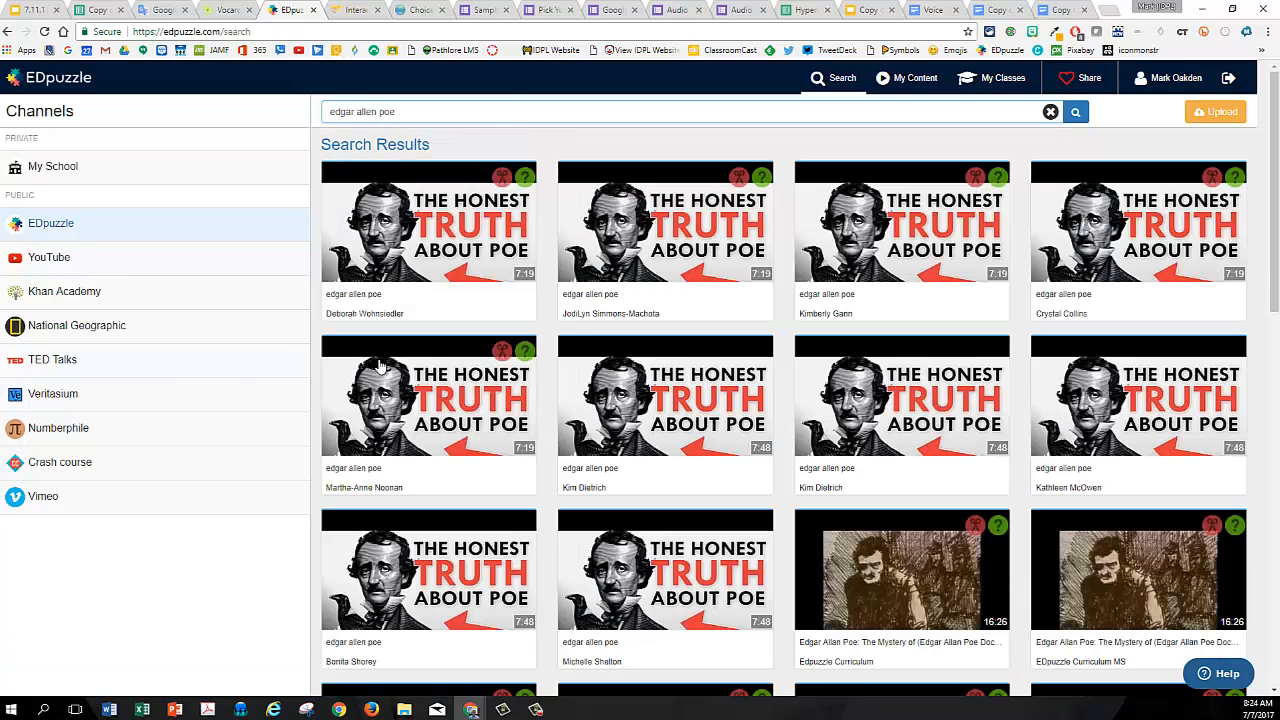
pyautogui.scroll(-5, 655, 365)
pyautogui.scroll(5, 652, 370)
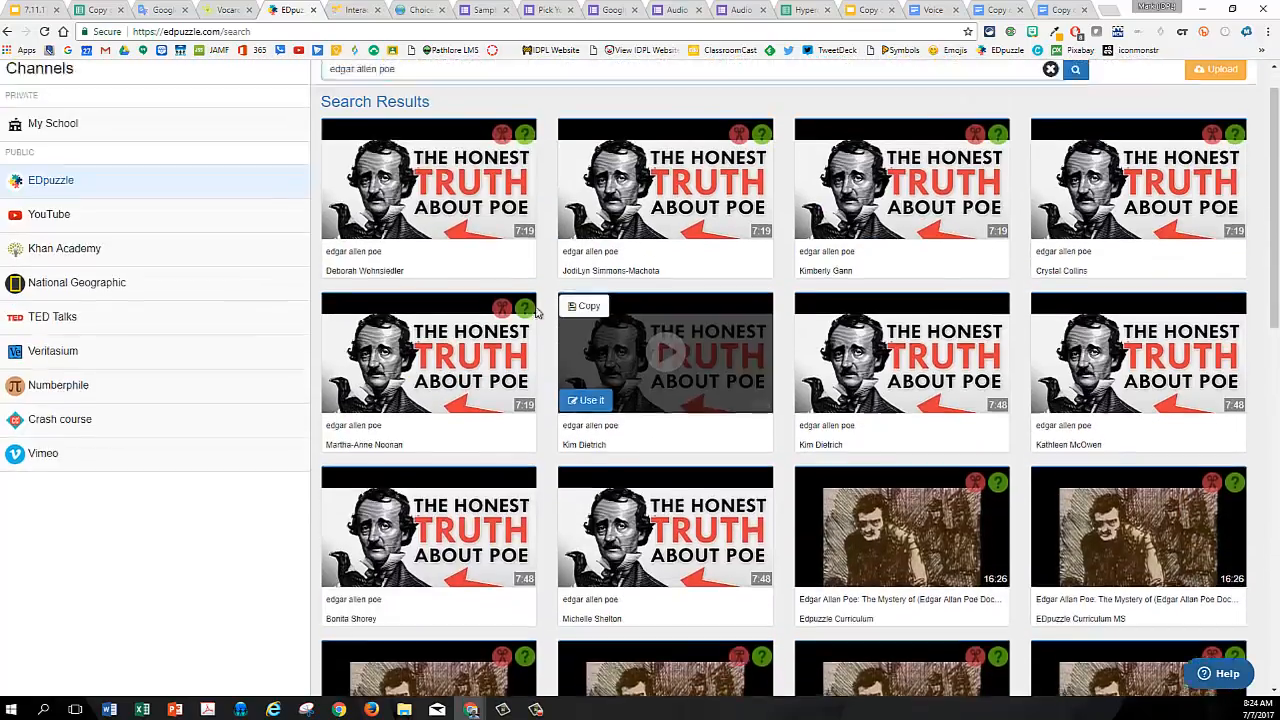
# Replace the video search term with "the raven" and run the search.
pyautogui.moveTo(437, 114); pyautogui.dragTo(218, 113)
pyautogui.write('the ')
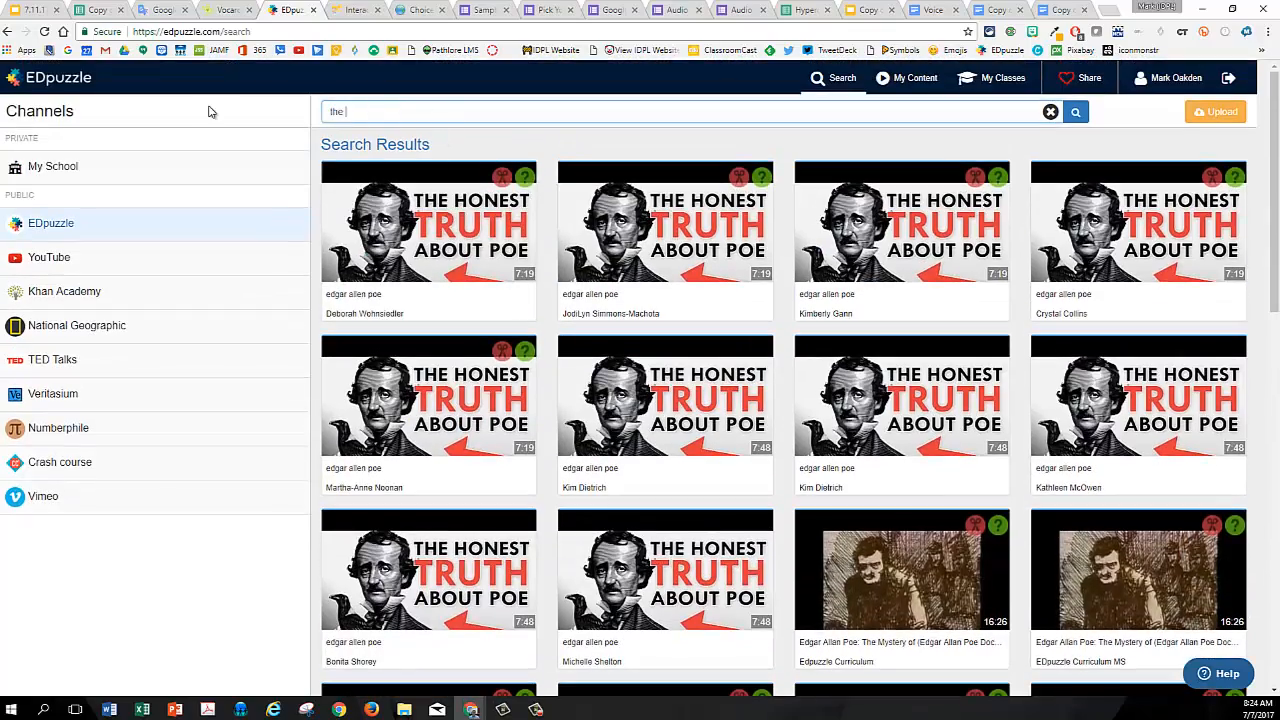
pyautogui.write('raven')
pyautogui.press('Return')
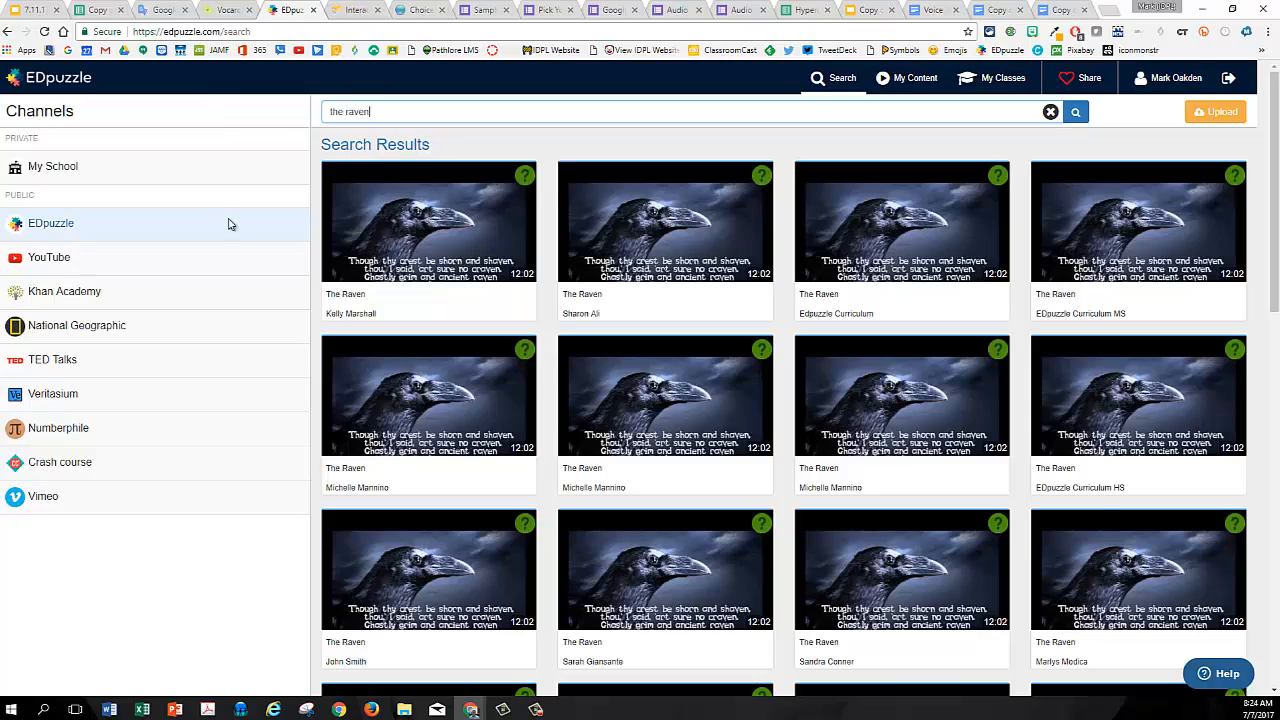
# Examine the Raven search results, comparing the thumbnails, video lengths and question markers.
pyautogui.scroll(-3, 500, 286)
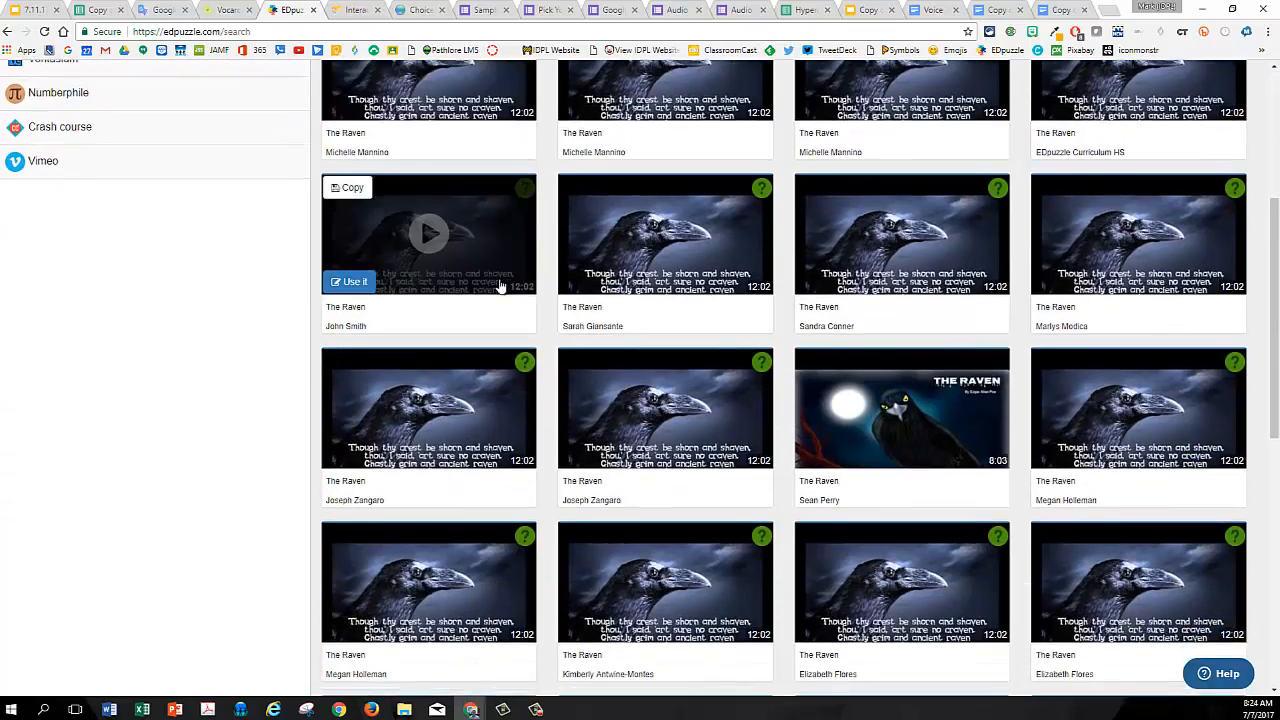
pyautogui.scroll(-3, 500, 286)
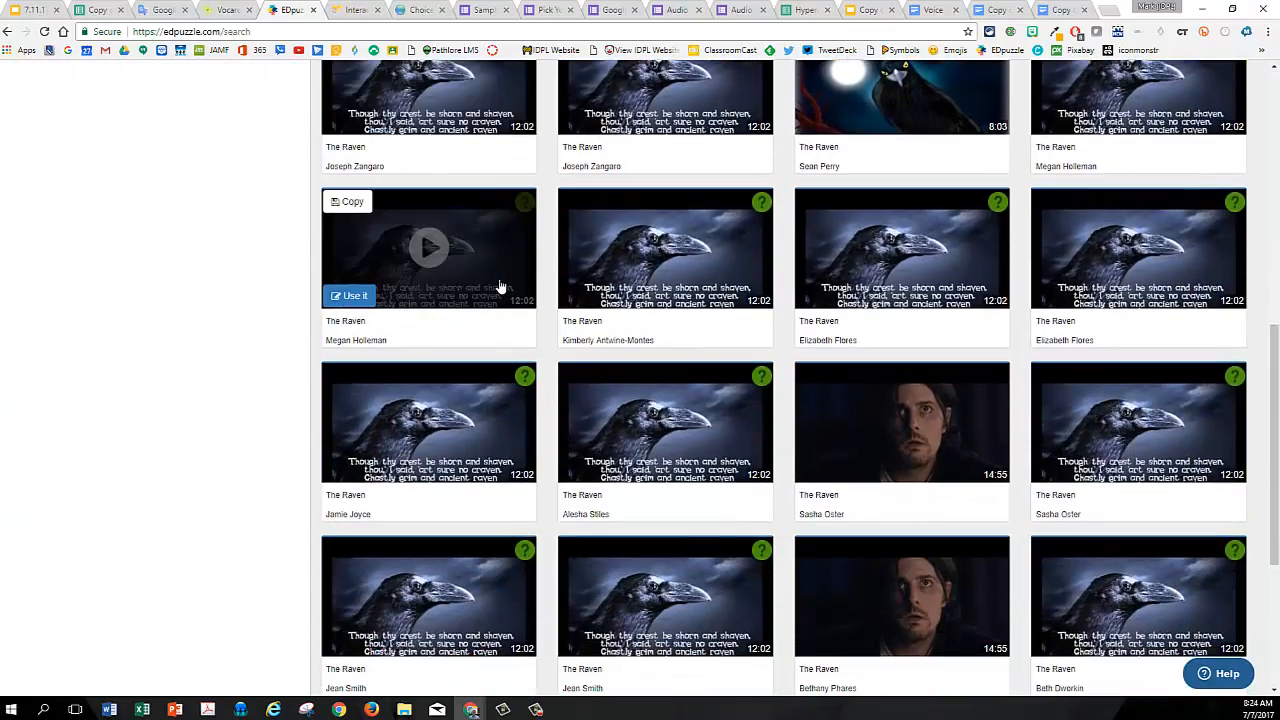
pyautogui.scroll(3, 500, 286)
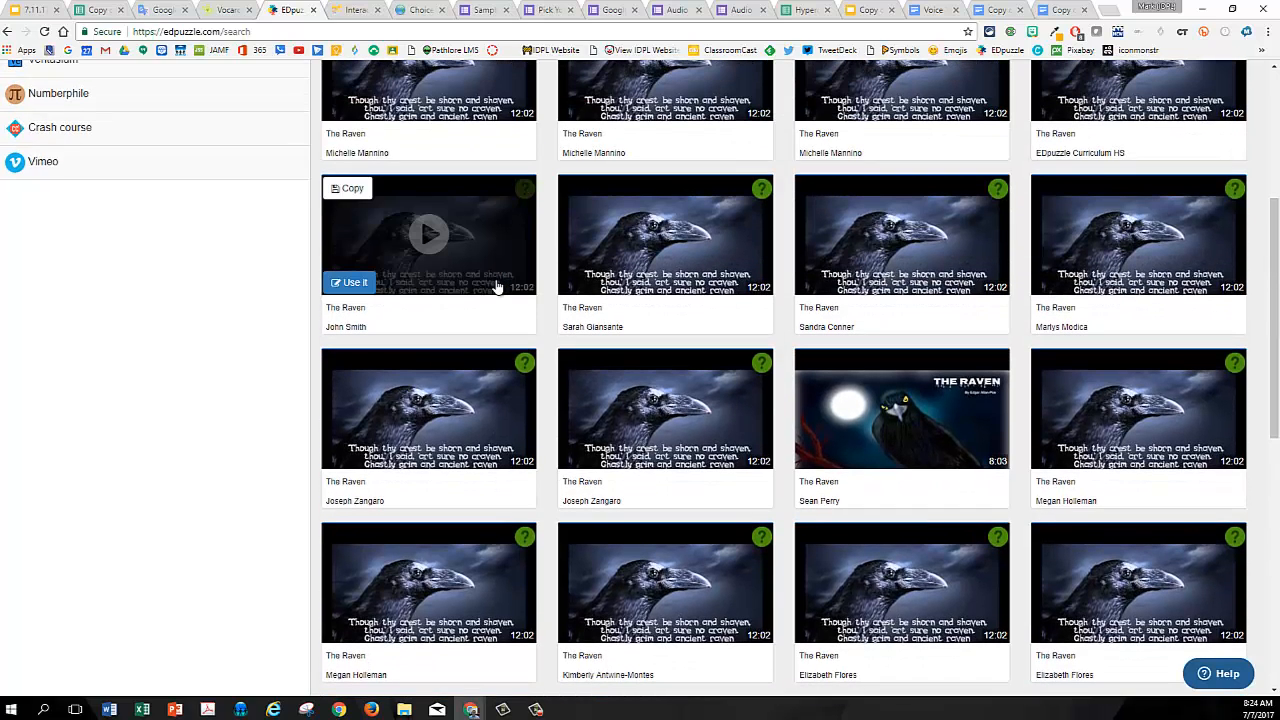
pyautogui.scroll(1, 674, 320)
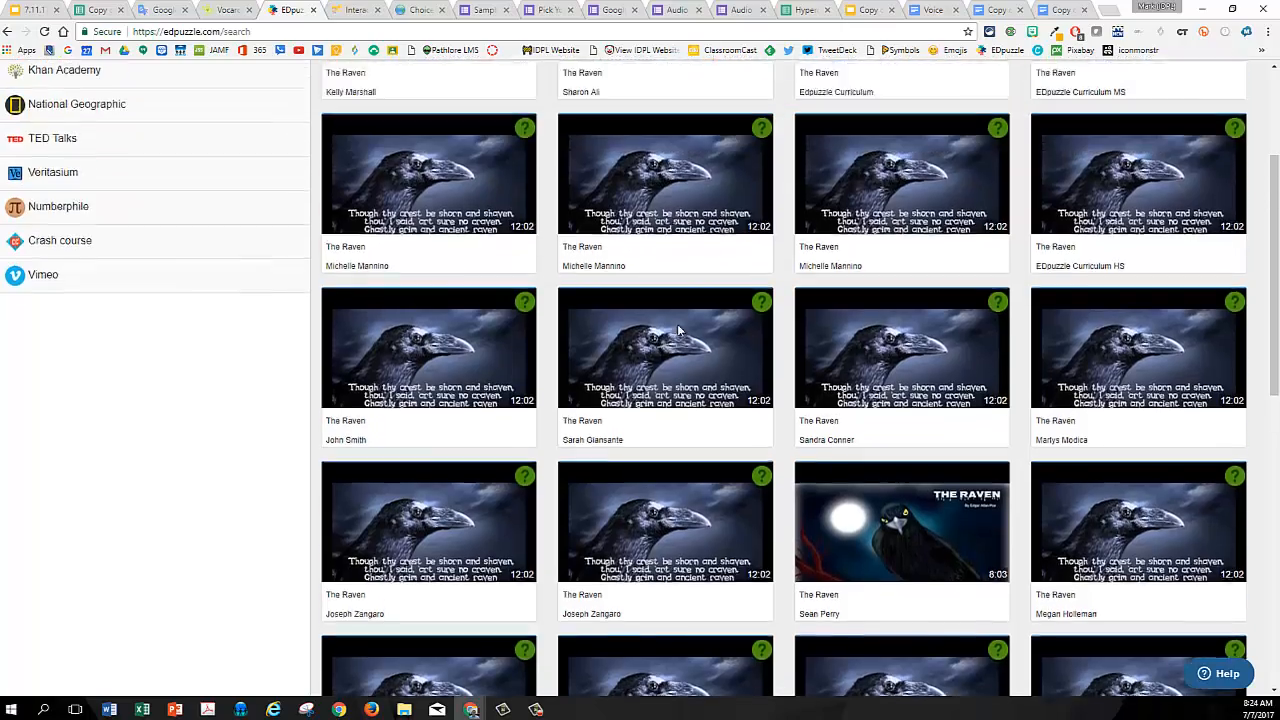
pyautogui.scroll(2, 678, 331)
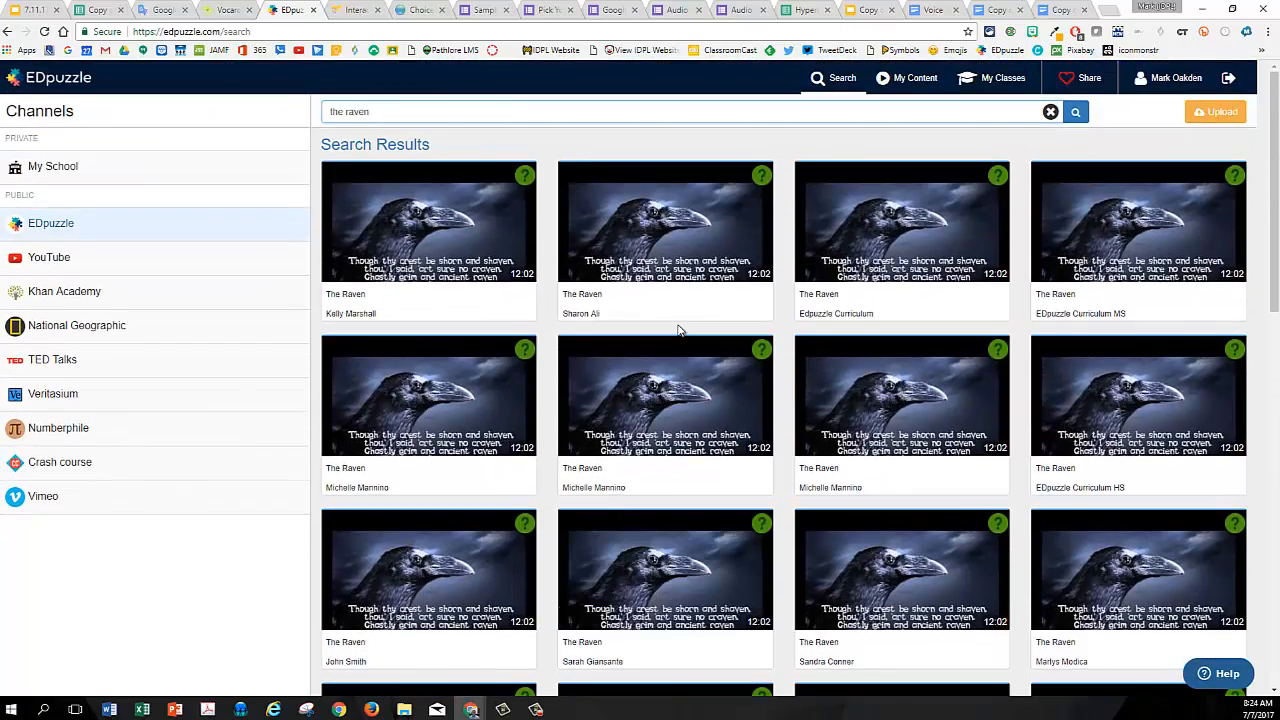
pyautogui.scroll(-2, 678, 331)
pyautogui.scroll(-1, 678, 331)
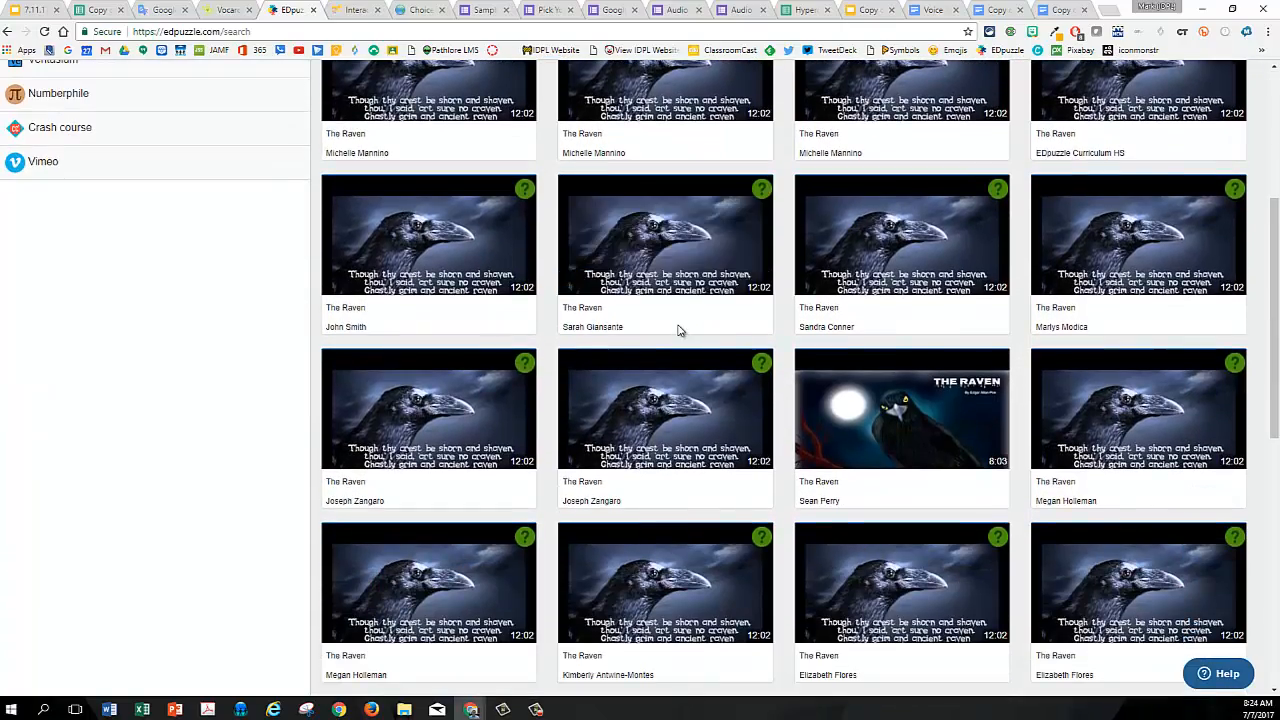
pyautogui.scroll(-4, 678, 331)
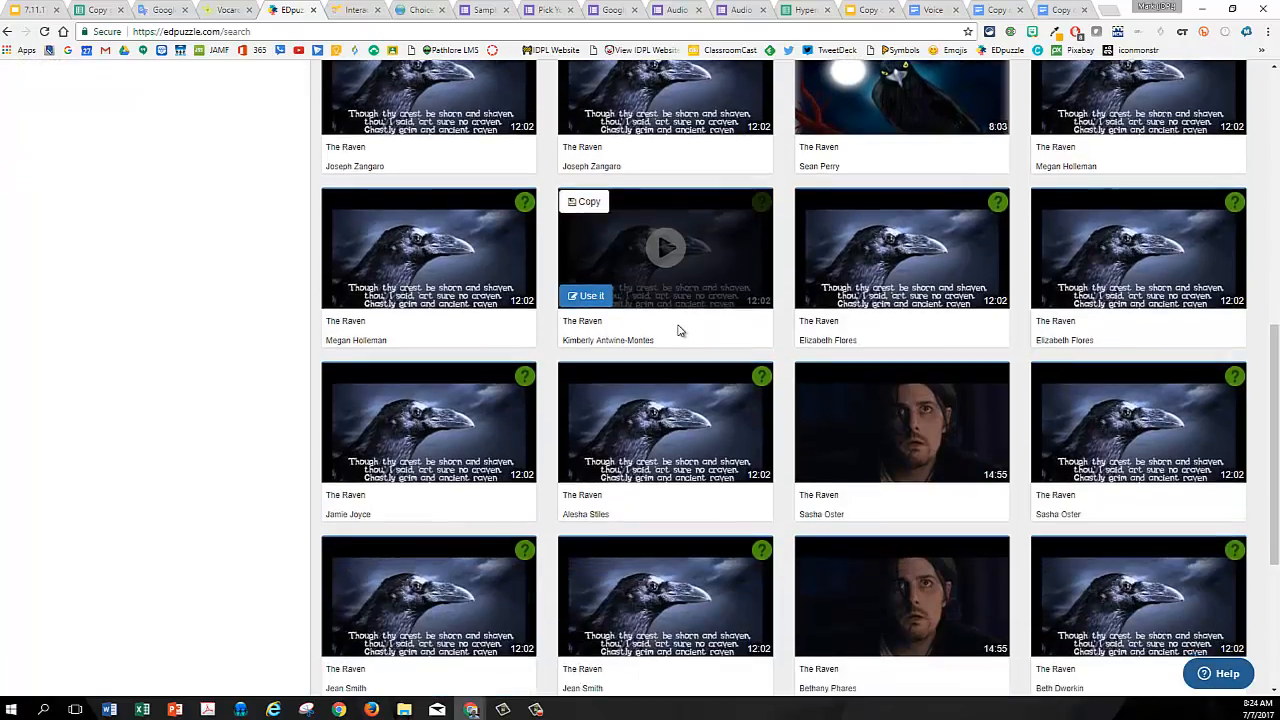
pyautogui.scroll(-3, 678, 331)
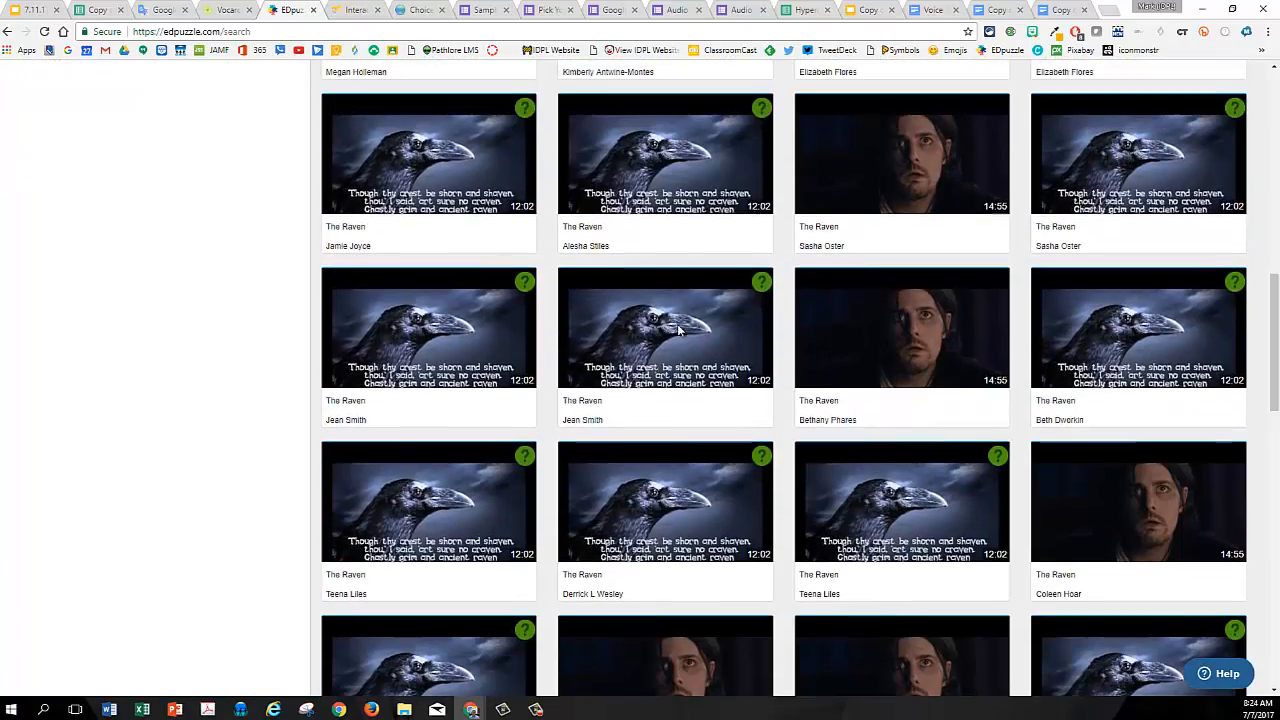
pyautogui.scroll(-2, 678, 331)
pyautogui.scroll(-2, 678, 331)
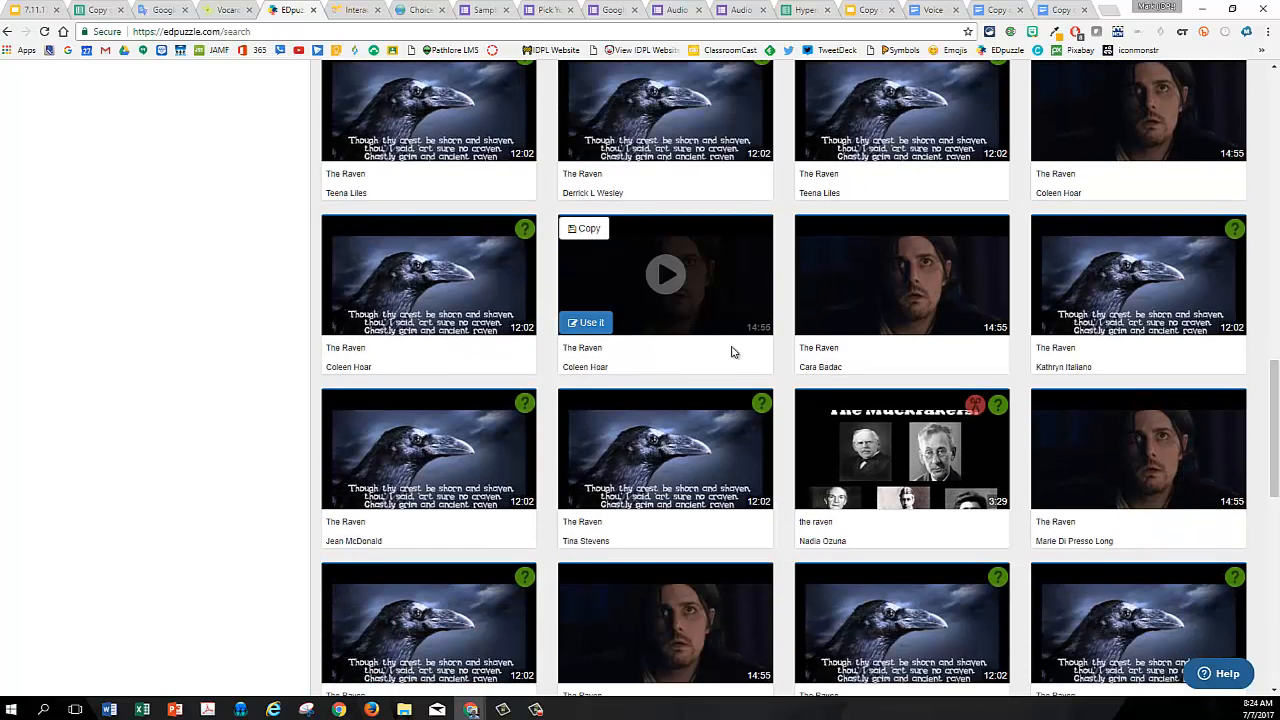
# Preview the 3:29 video "the raven" with the Muckrakers thumbnail, then close the preview.
pyautogui.scroll(1, 887, 461)
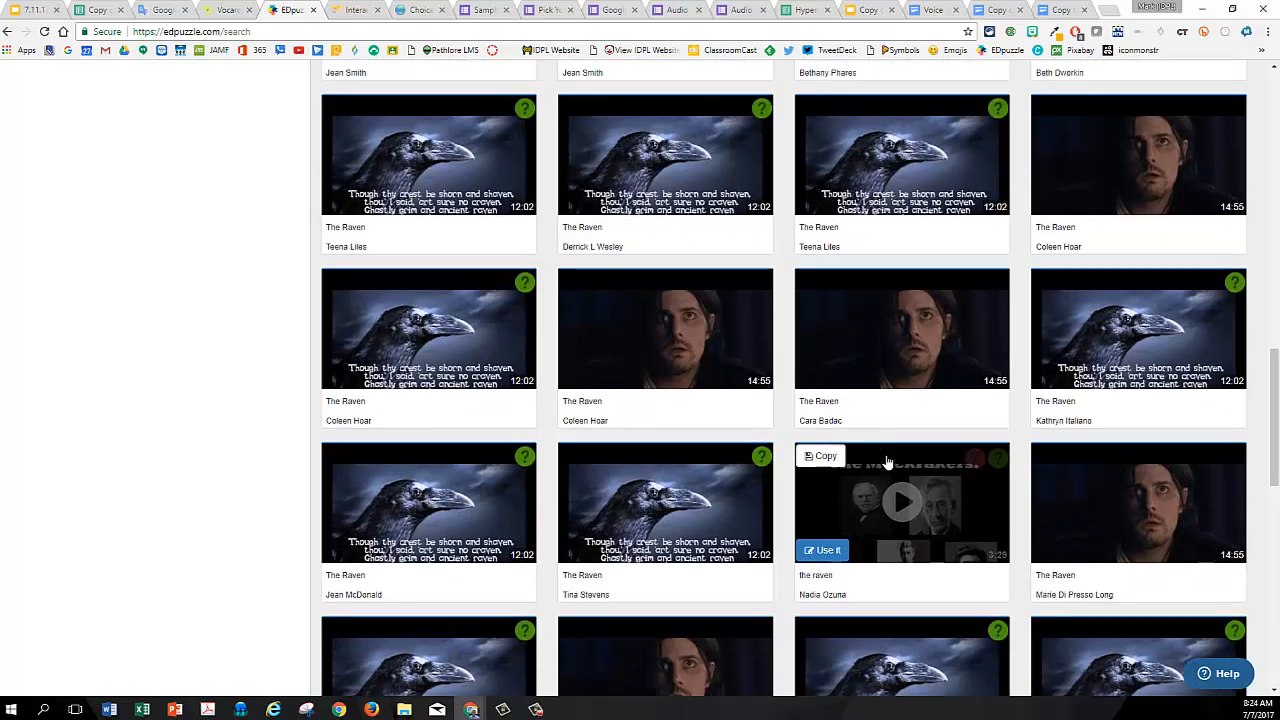
pyautogui.scroll(-1, 885, 475)
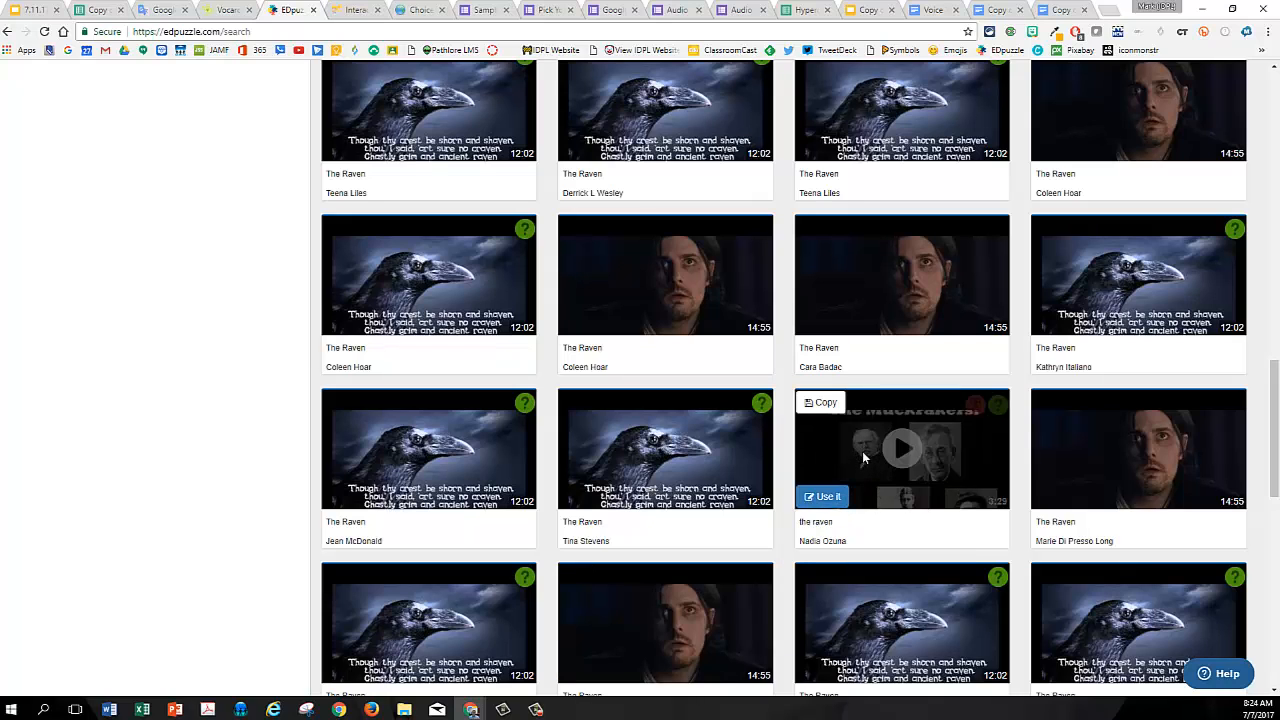
pyautogui.click(864, 457)
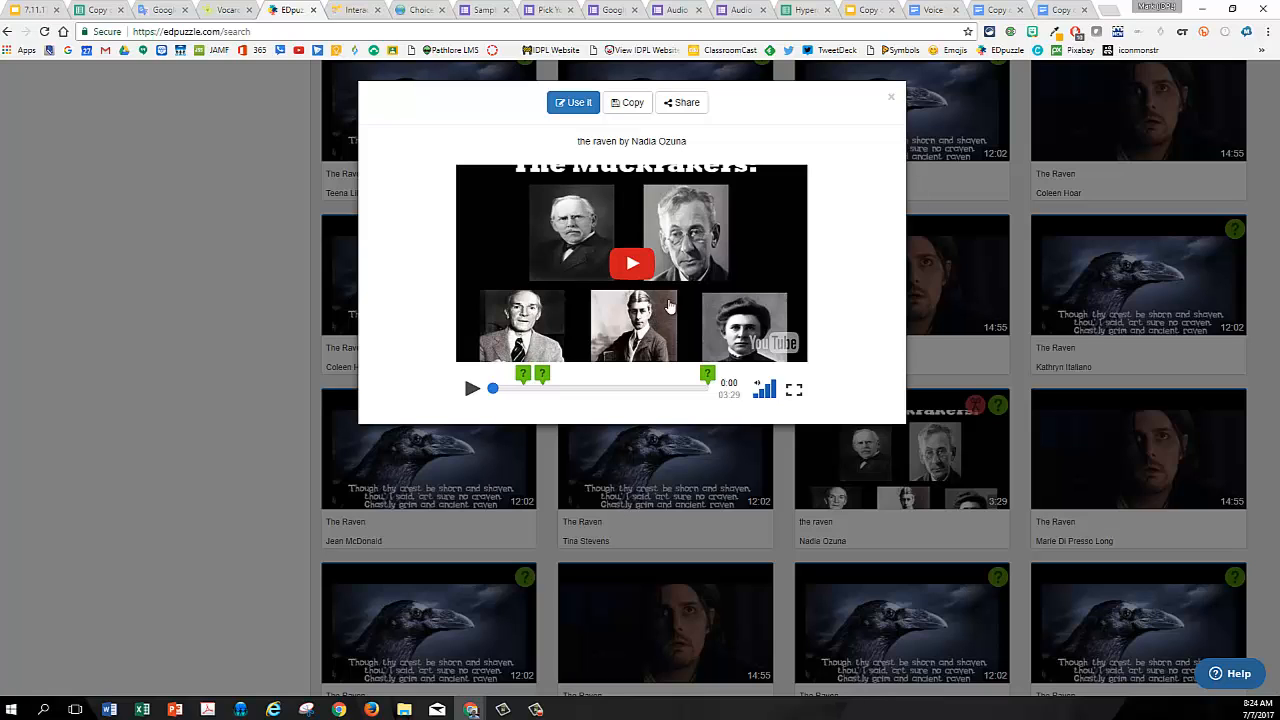
pyautogui.click(892, 100)
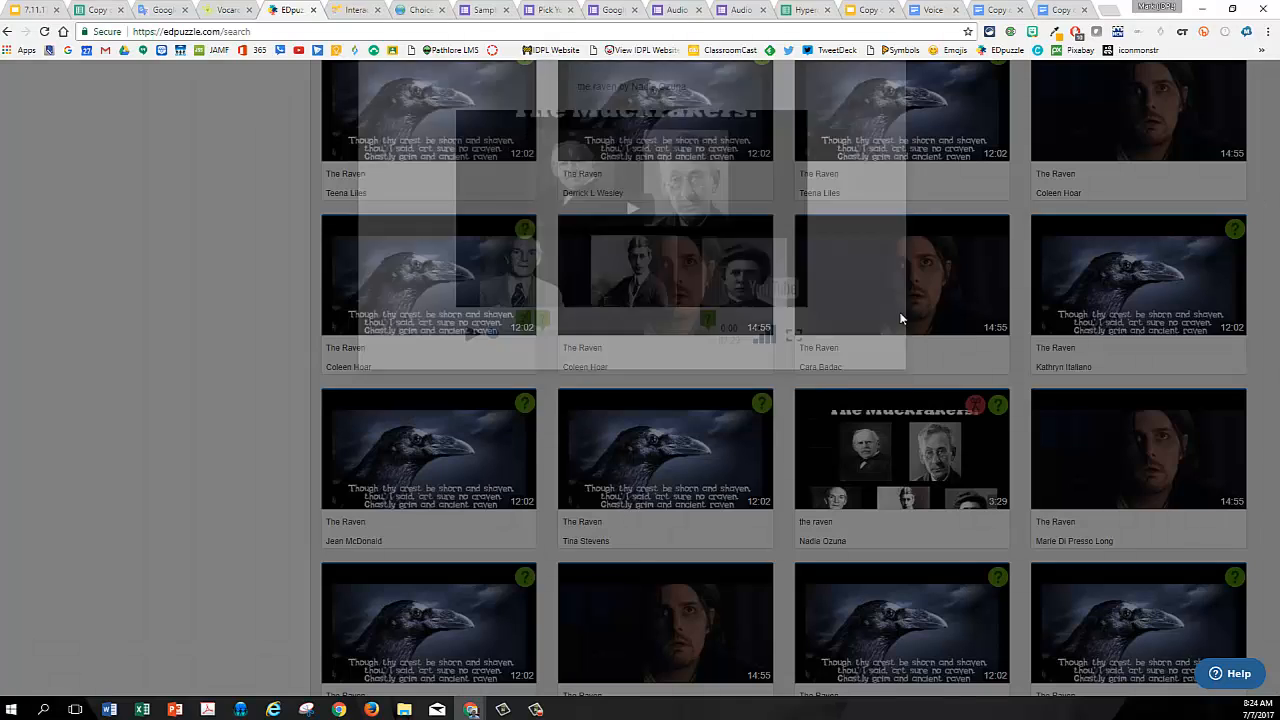
# Copy the 8:03 video "The Raven" with the illustrated raven and moon from its preview.
pyautogui.scroll(-10, 898, 380)
pyautogui.scroll(1, 900, 383)
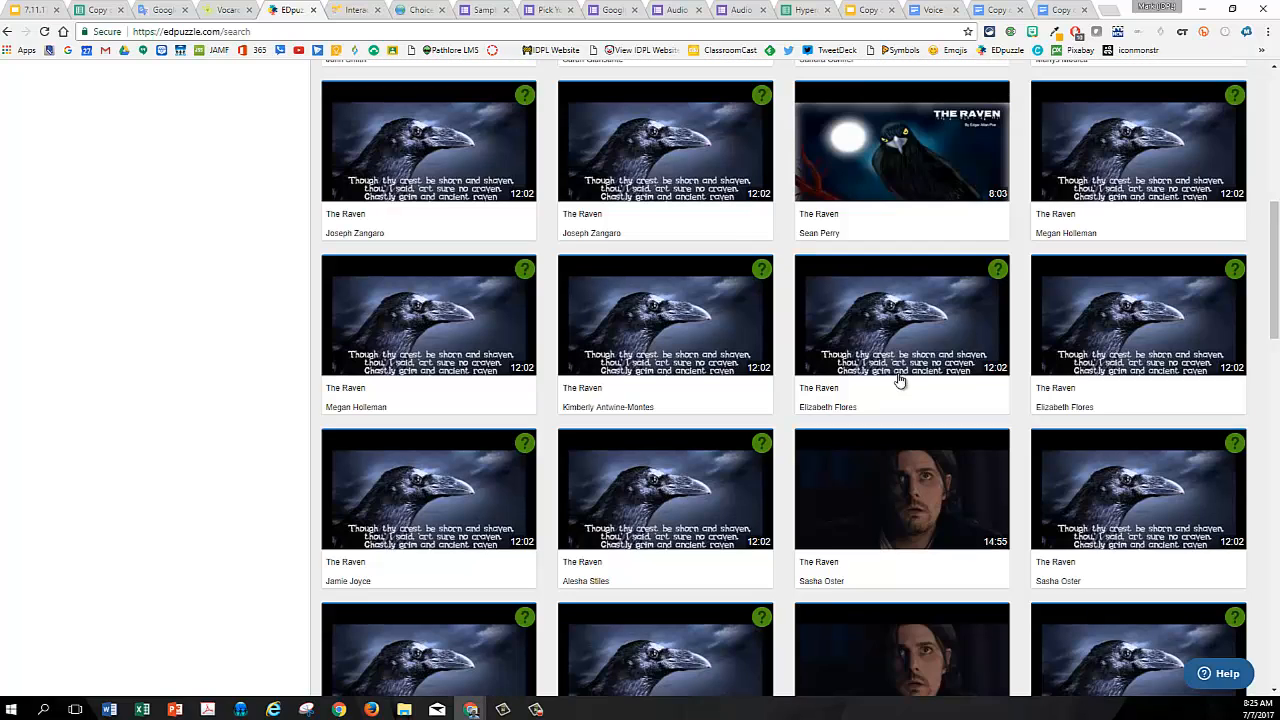
pyautogui.moveTo(900, 137)
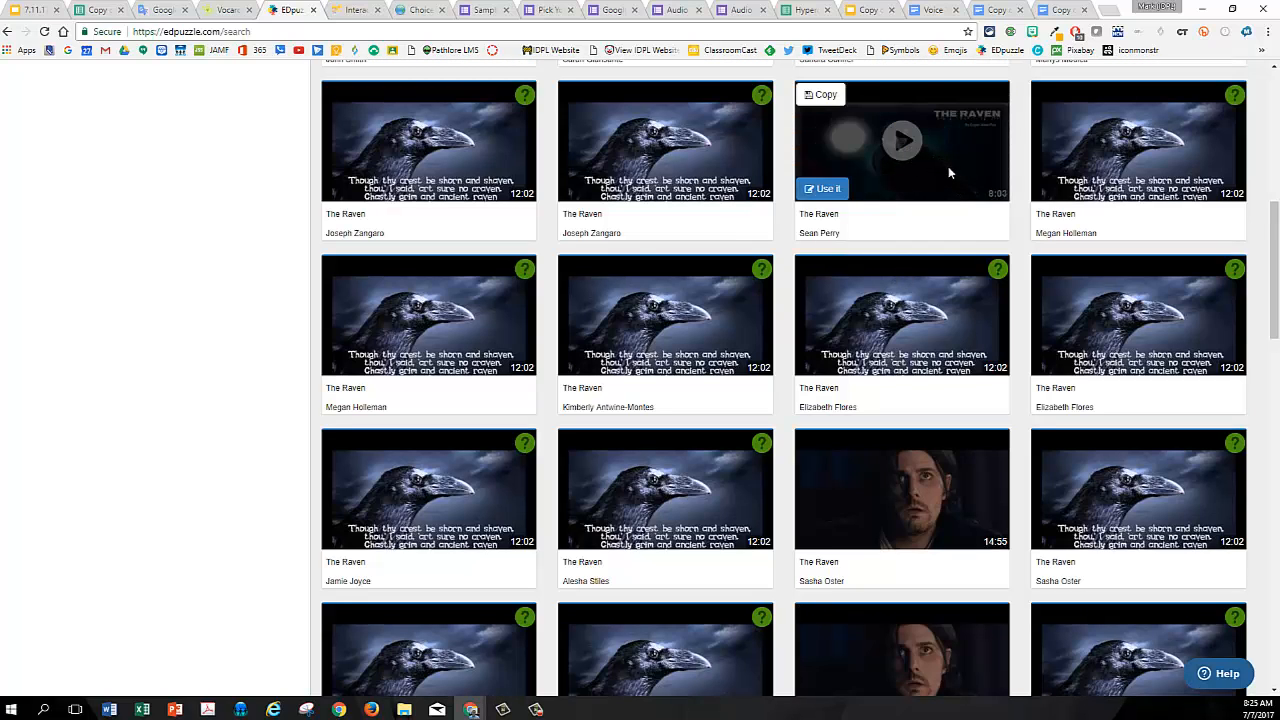
pyautogui.click(942, 170)
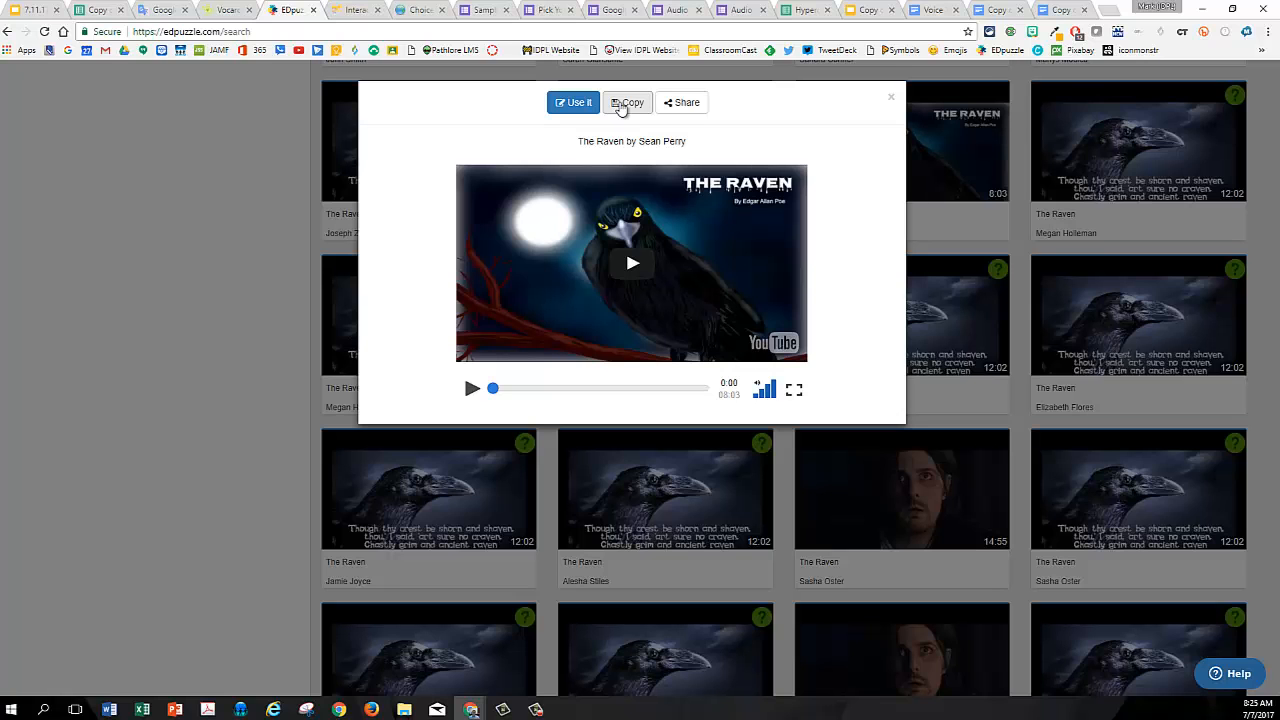
pyautogui.click(620, 104)
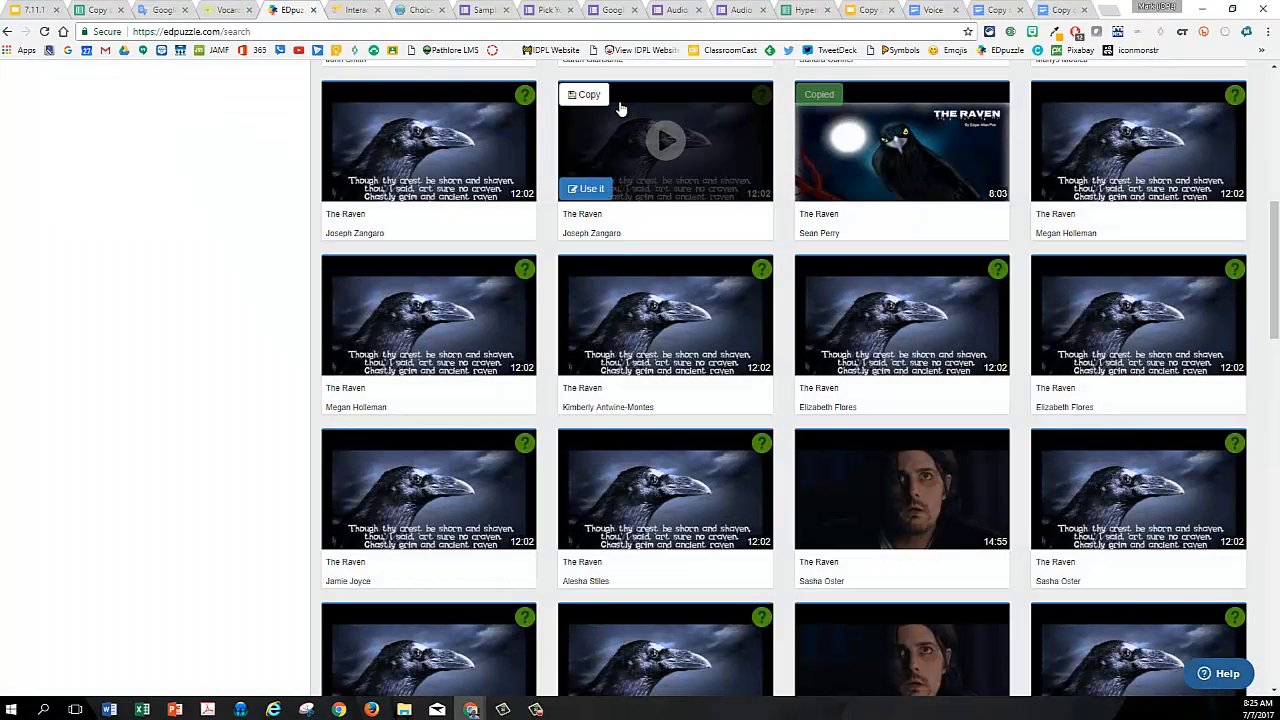
# Open the copied video "The Raven" from My Content for editing.
pyautogui.scroll(8, 620, 104)
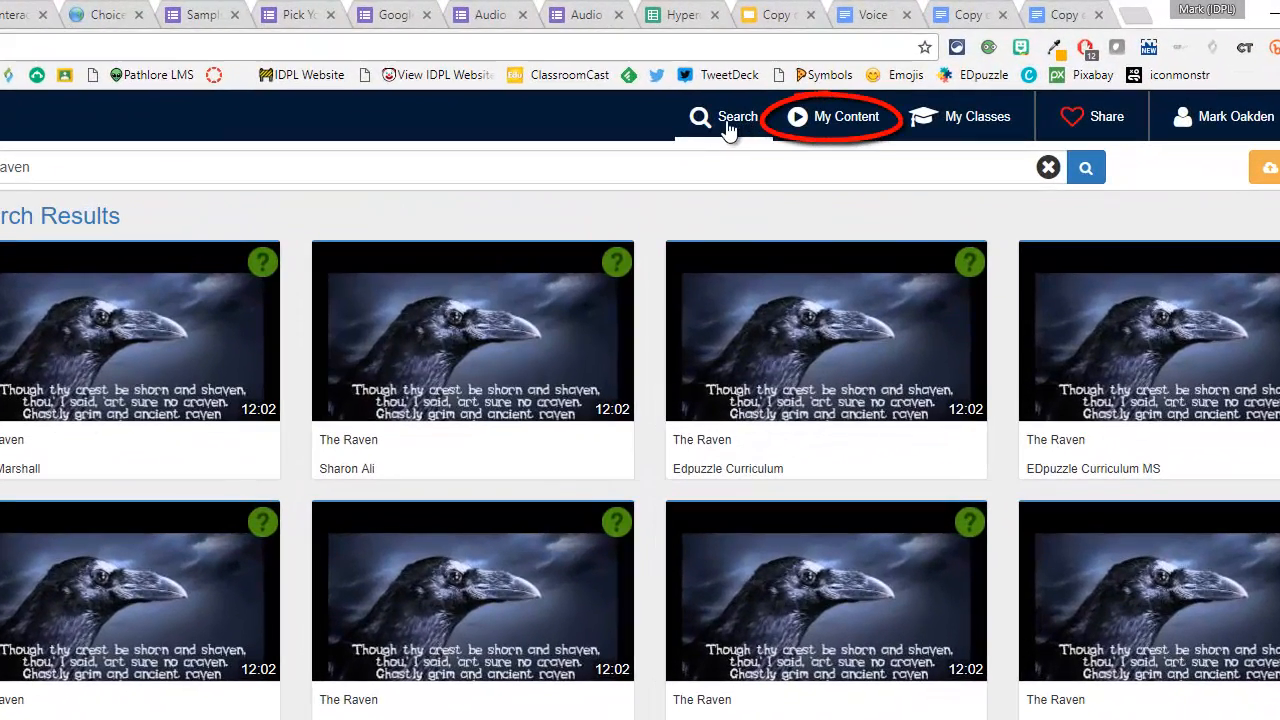
pyautogui.click(833, 118)
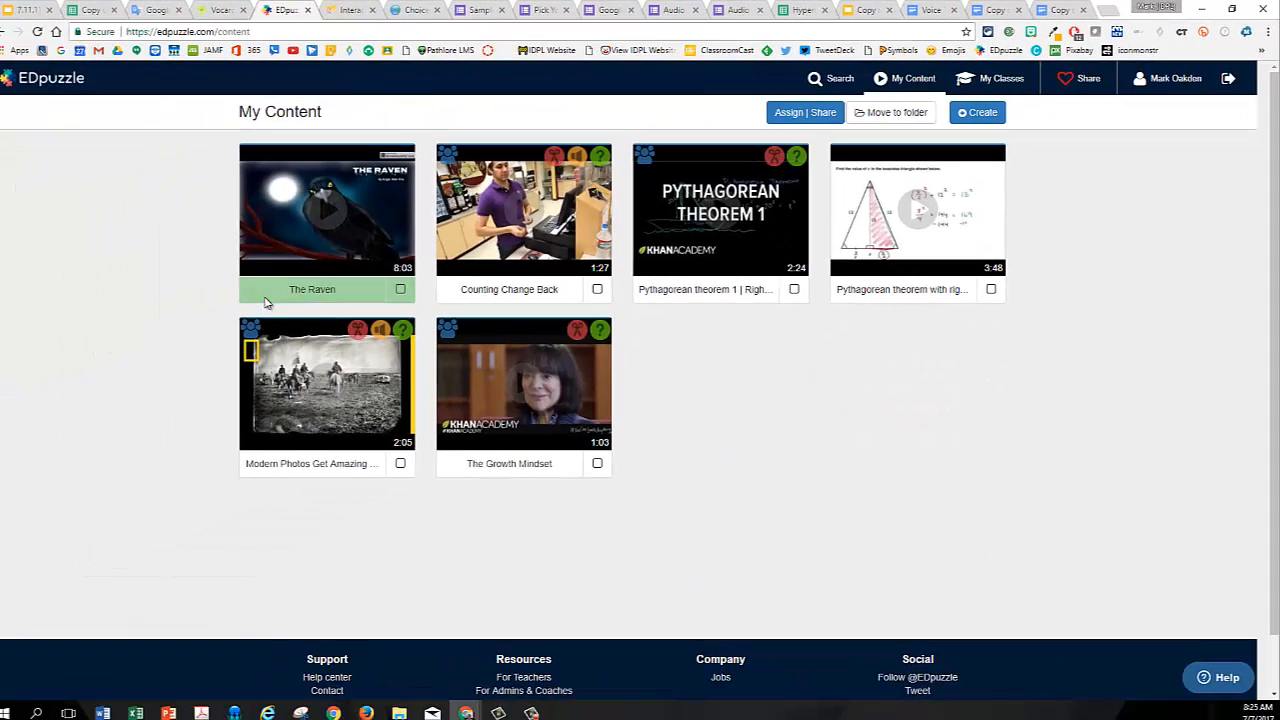
pyautogui.click(319, 226)
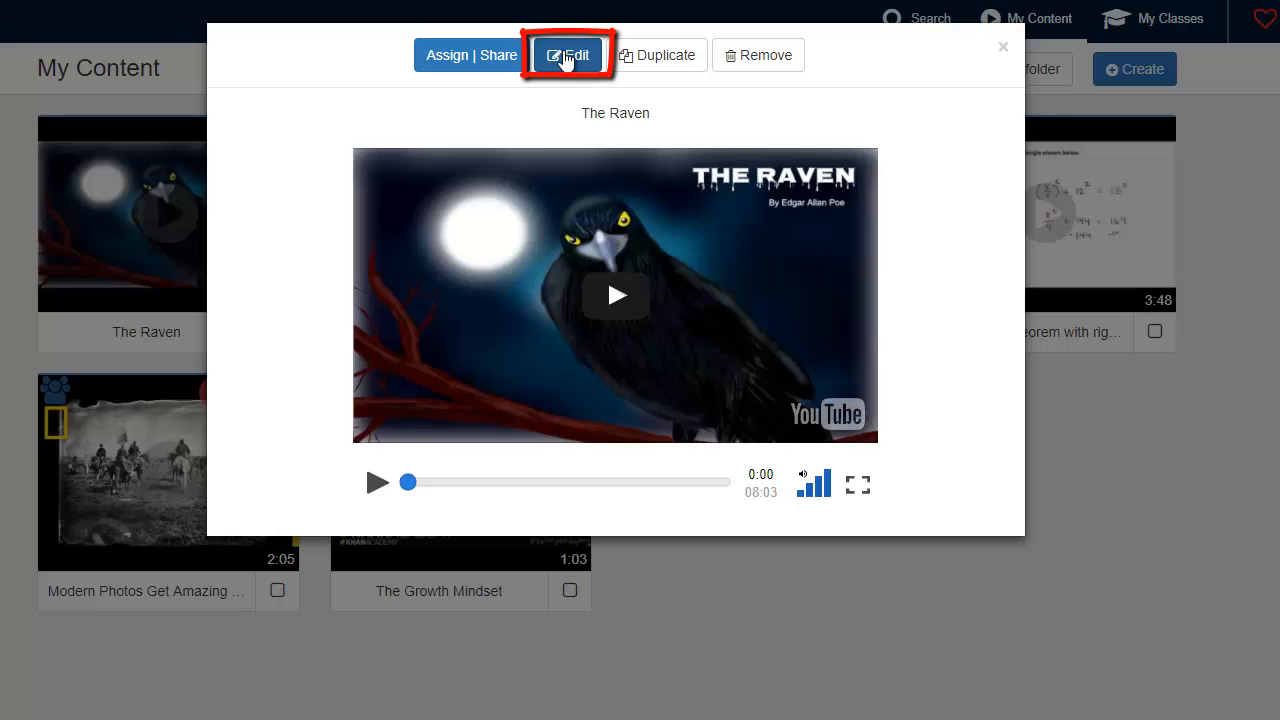
pyautogui.click(566, 57)
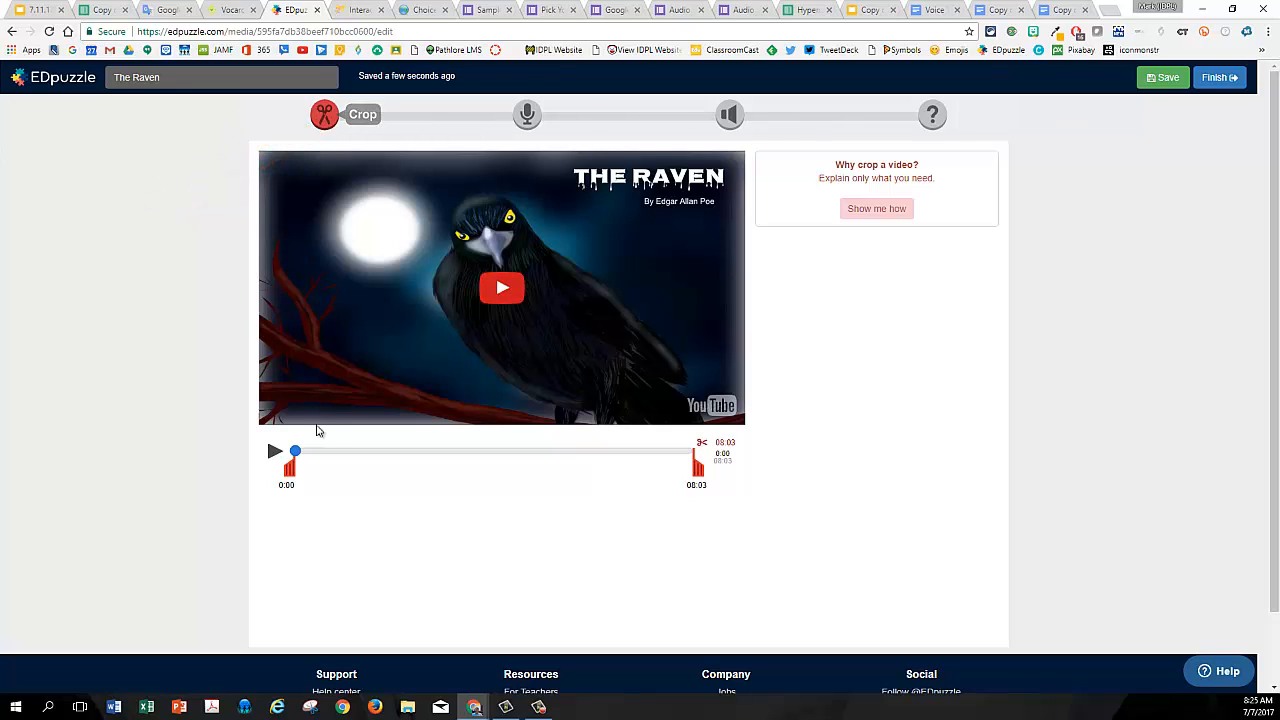
# Crop the video so that it starts at about 0:21 and ends at about 07:12.
pyautogui.moveTo(290, 466)
pyautogui.mouseDown()
pyautogui.moveTo(334, 466)
pyautogui.moveTo(308, 466)
pyautogui.mouseUp()
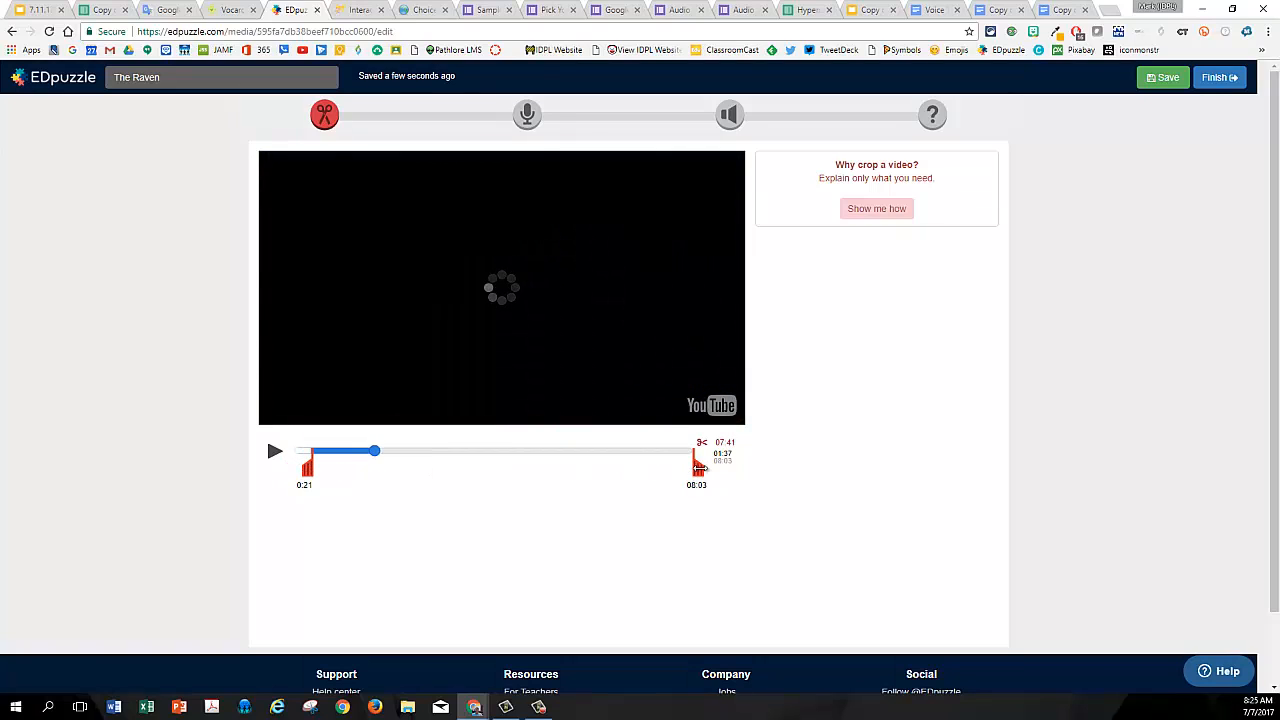
pyautogui.moveTo(700, 466); pyautogui.dragTo(657, 467)
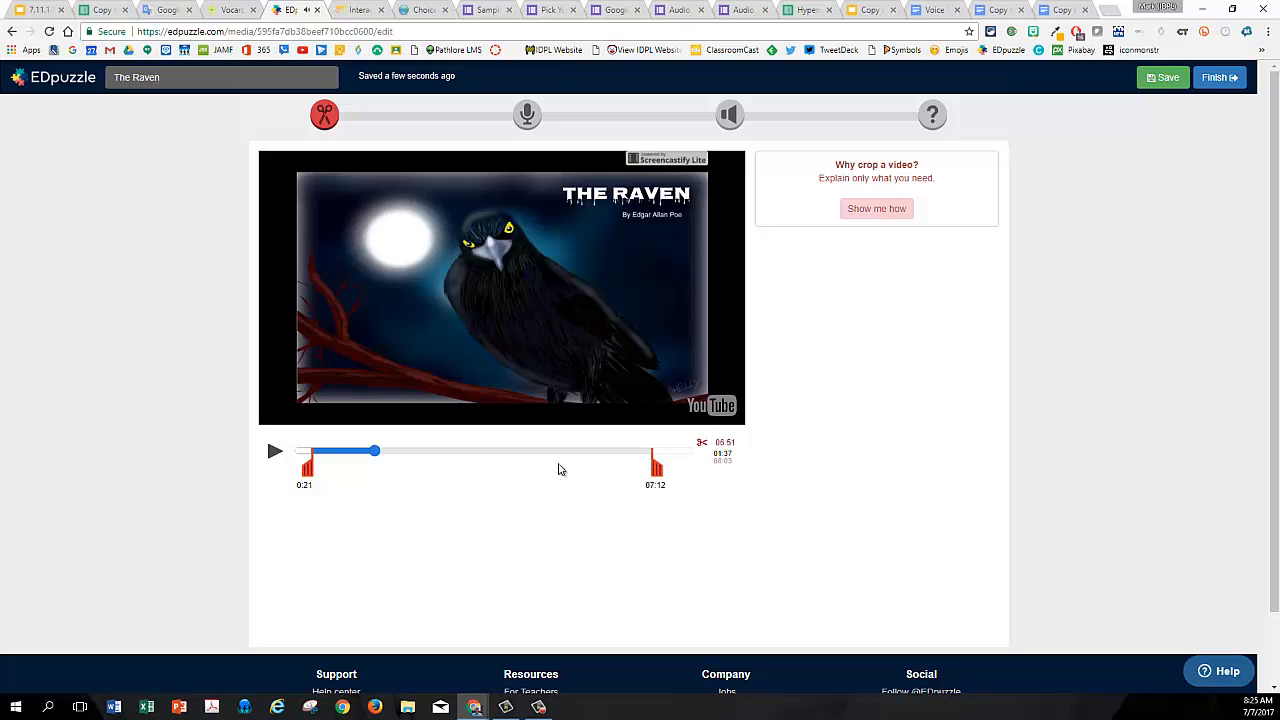
# Tighten the crop so that the video starts at about 0:44 and ends at about 06:23.
pyautogui.moveTo(307, 466); pyautogui.dragTo(320, 469)
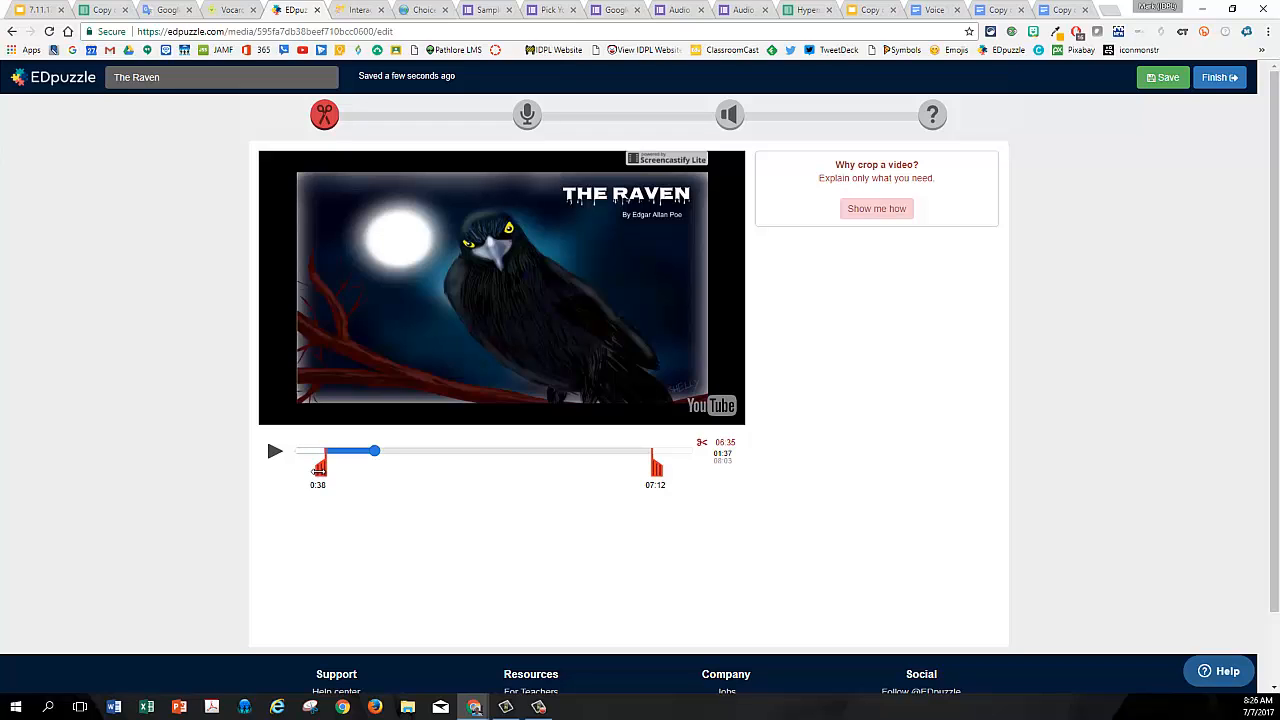
pyautogui.moveTo(318, 469)
pyautogui.mouseDown()
pyautogui.moveTo(340, 468)
pyautogui.moveTo(327, 468)
pyautogui.mouseUp()
pyautogui.moveTo(658, 468); pyautogui.dragTo(616, 470)
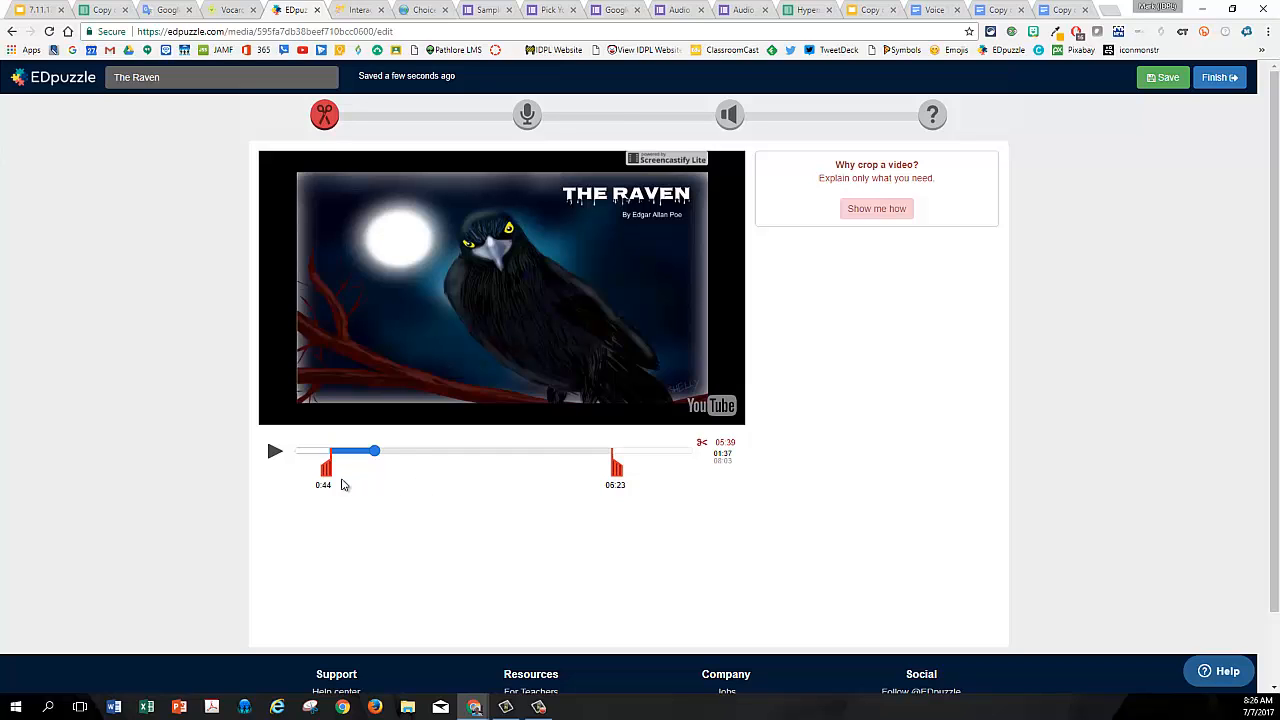
# Record an audio note at about 01:03 in the video, allowing the site to use the microphone.
pyautogui.click(527, 114)
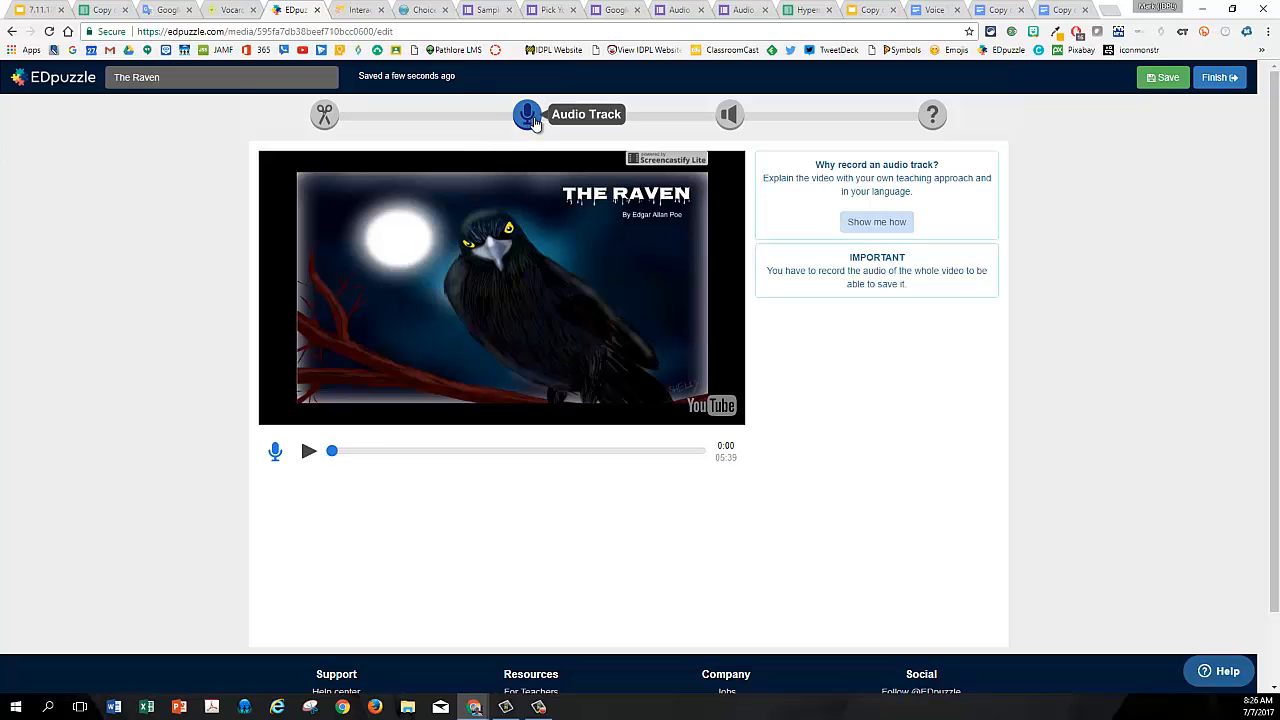
pyautogui.click(728, 117)
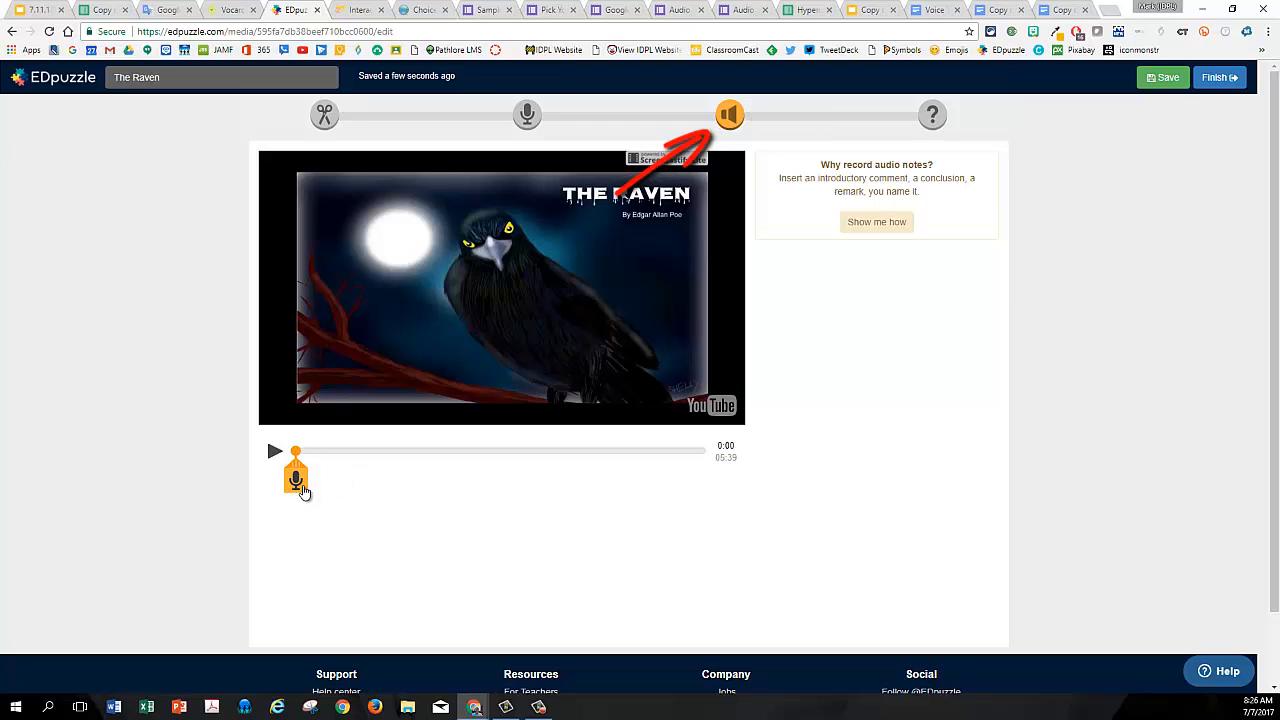
pyautogui.moveTo(302, 488); pyautogui.dragTo(339, 484)
pyautogui.moveTo(297, 461); pyautogui.dragTo(371, 460)
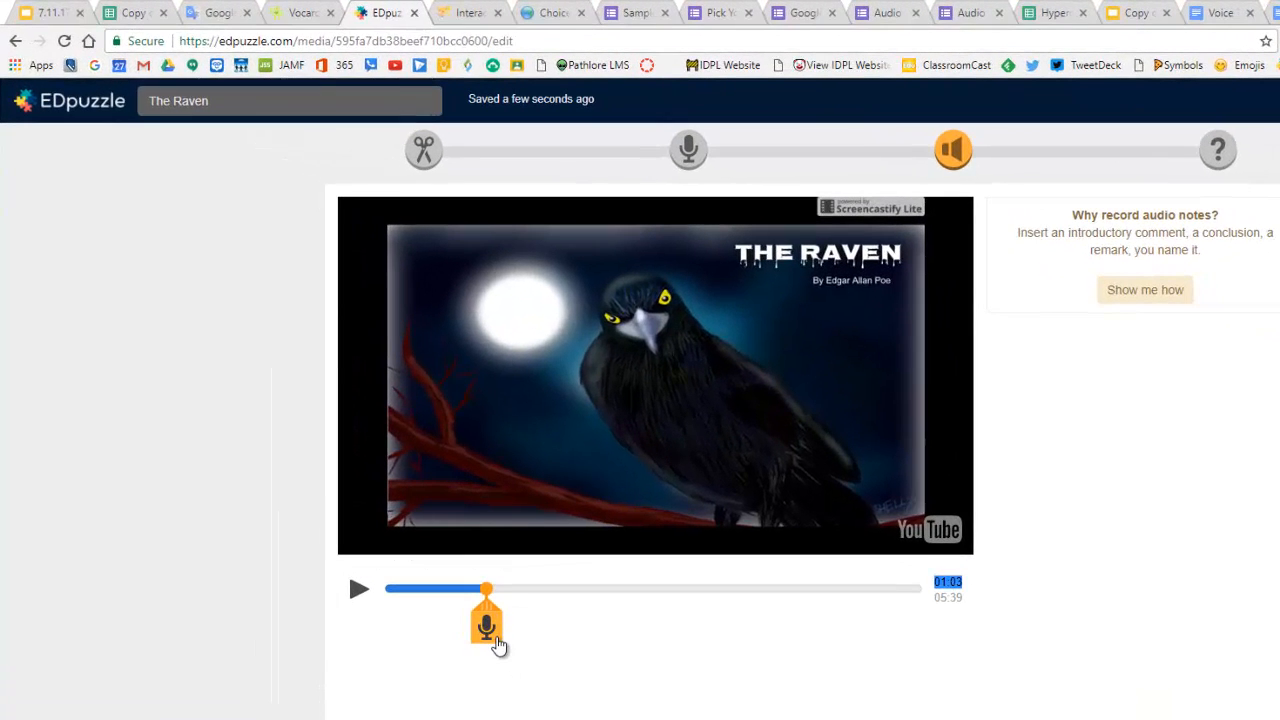
pyautogui.click(379, 488)
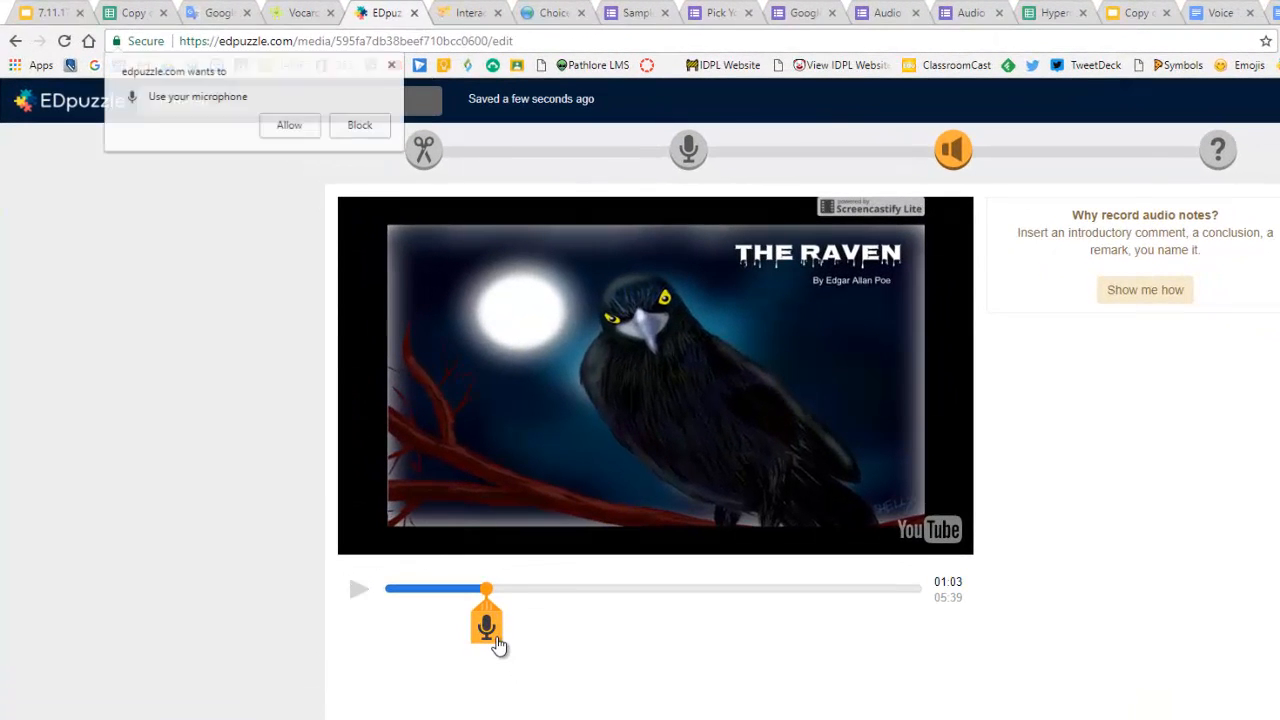
pyautogui.click(289, 126)
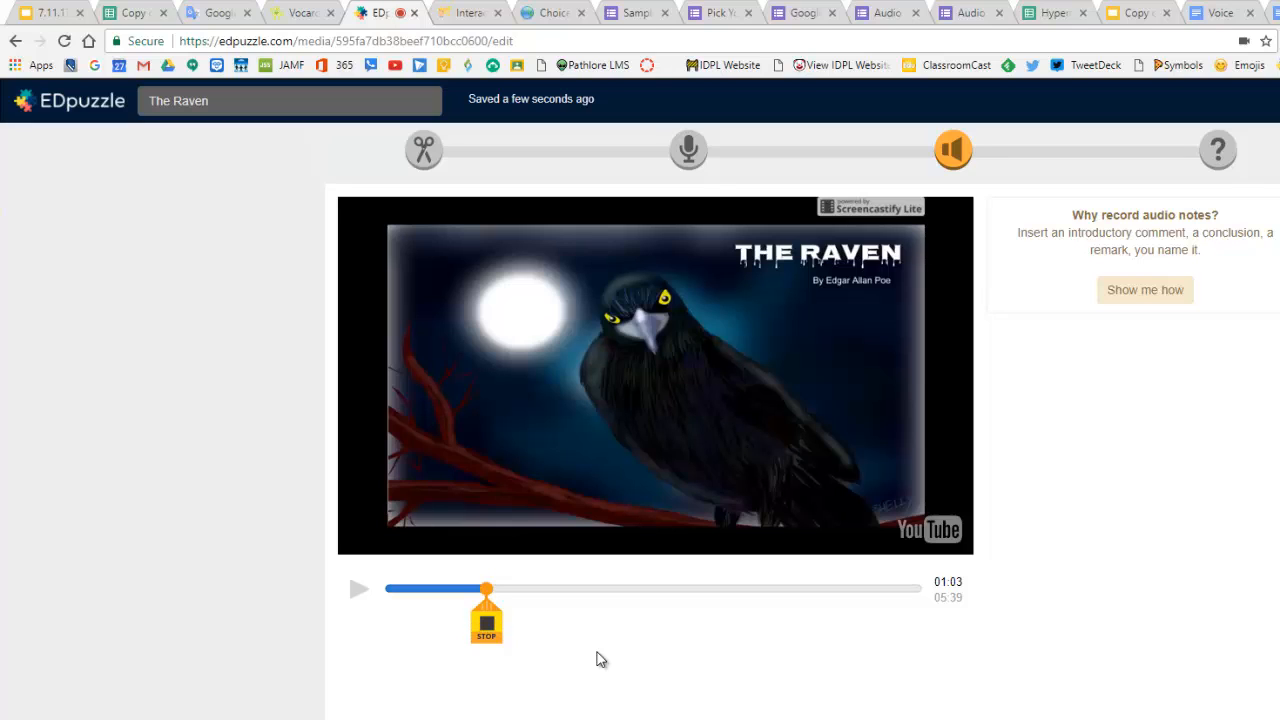
pyautogui.click(490, 628)
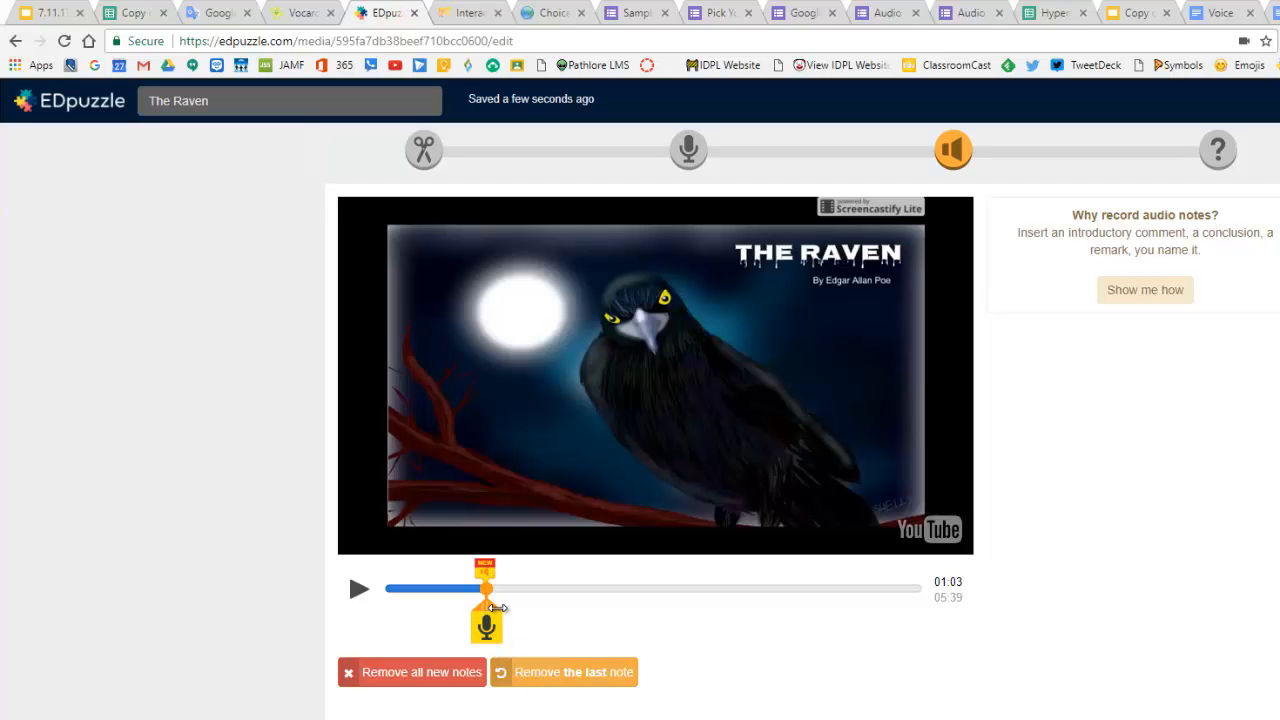
pyautogui.moveTo(497, 607); pyautogui.dragTo(577, 605)
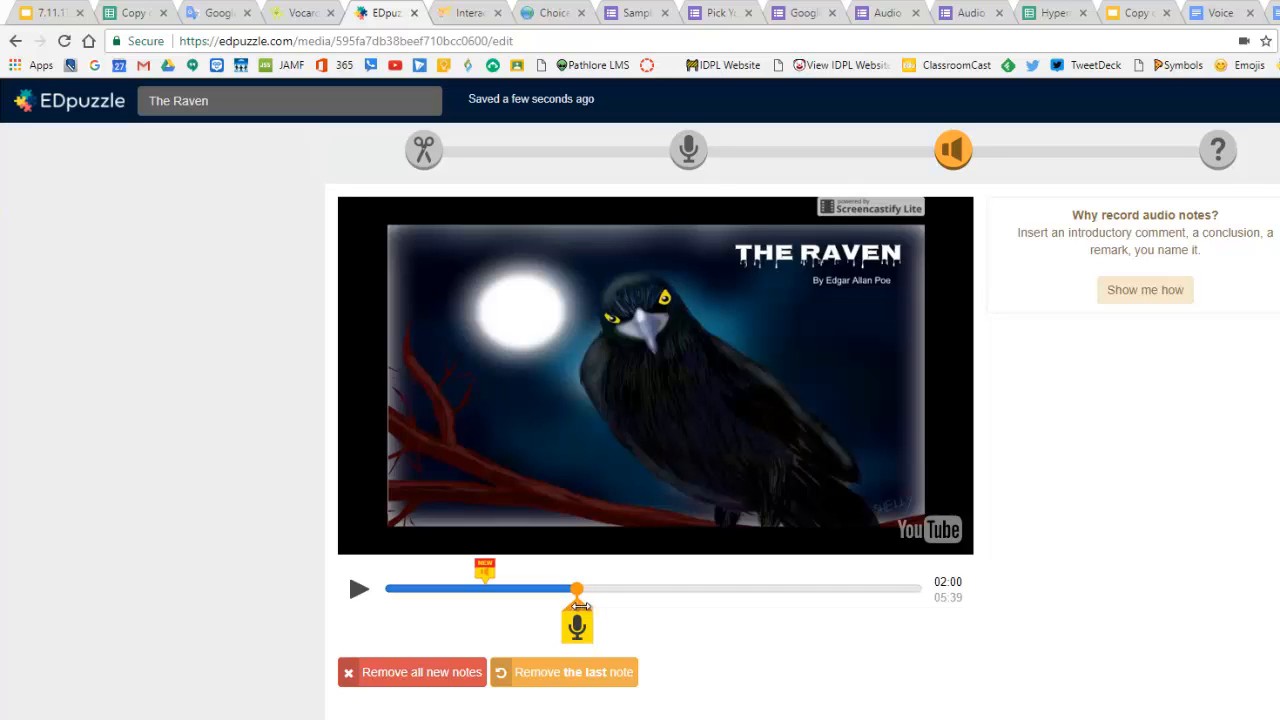
# Insert an open-ended quiz question at about 01:00 with the text "Add a question here.".
pyautogui.click(1224, 153)
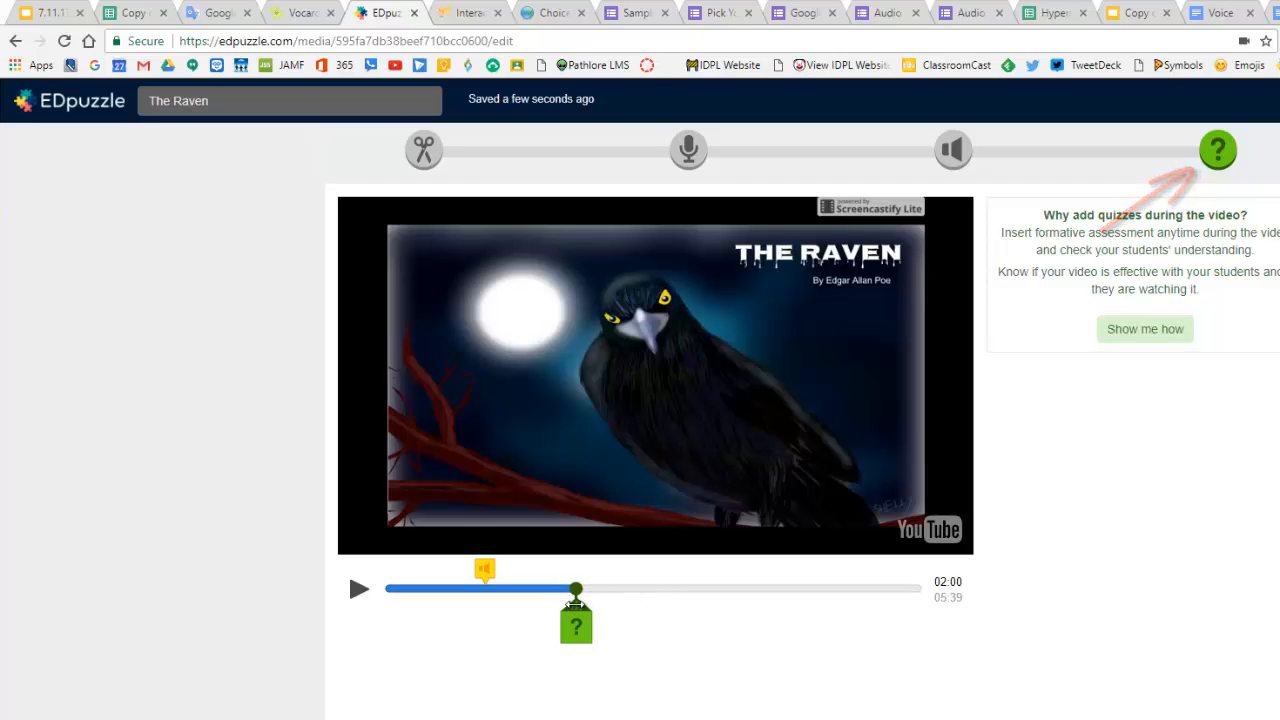
pyautogui.moveTo(575, 596); pyautogui.dragTo(483, 600)
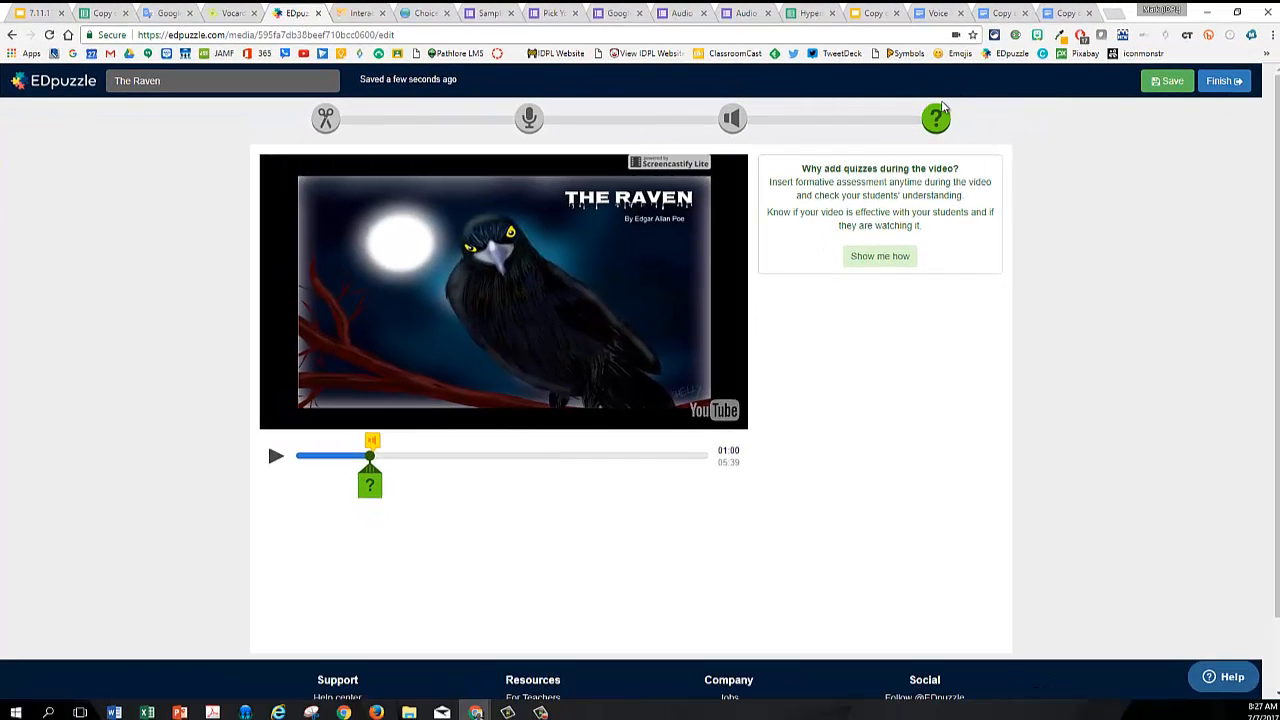
pyautogui.click(368, 485)
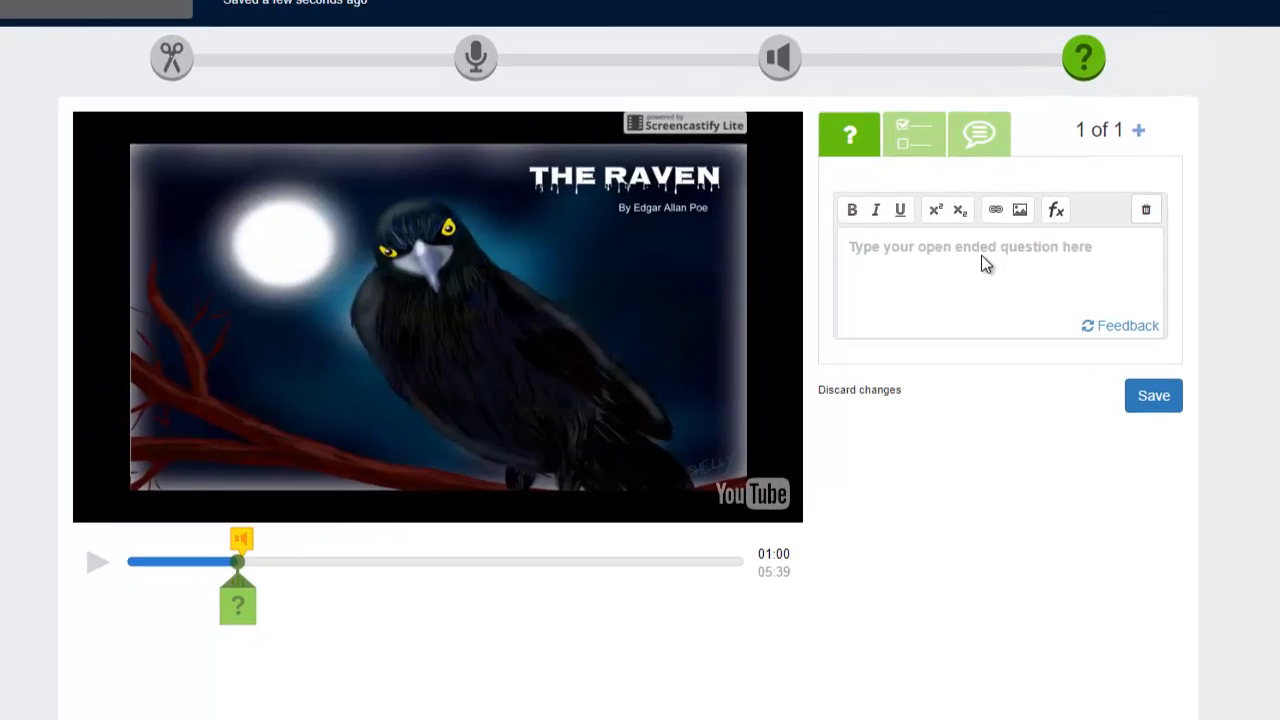
pyautogui.click(981, 255)
pyautogui.write('Add a question here.')
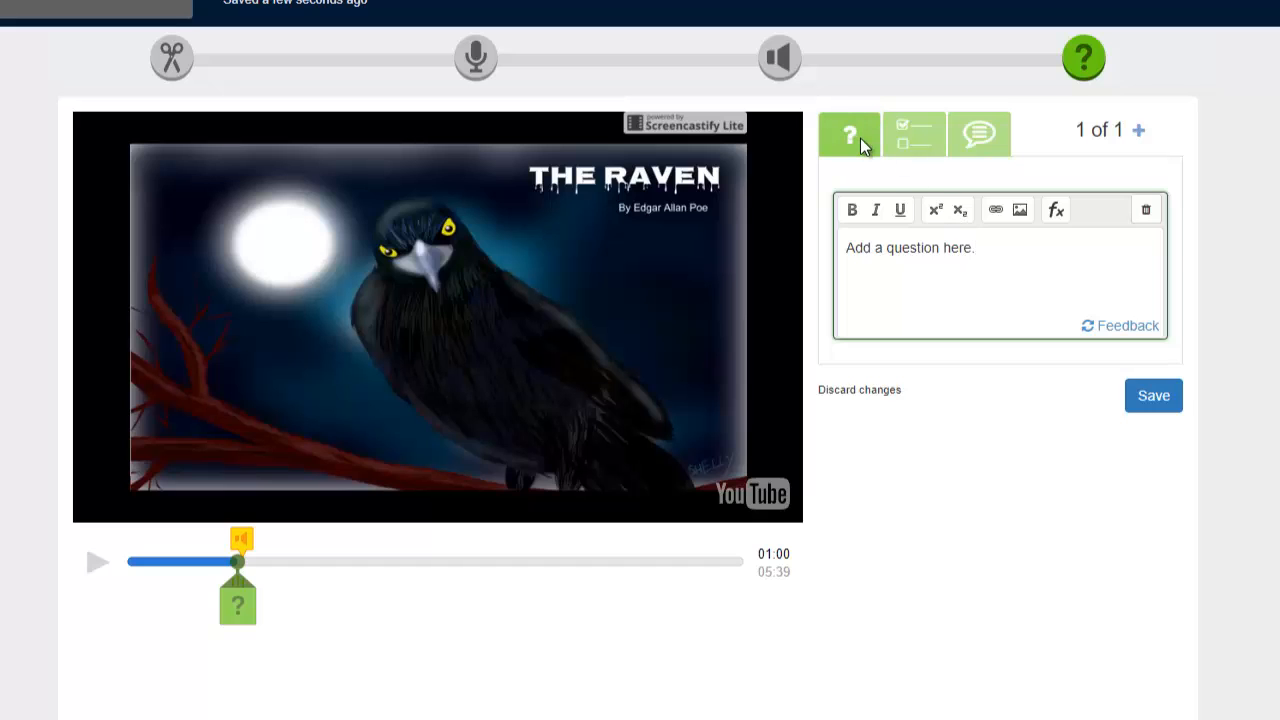
# Try the multiple-choice and comment types for the 01:00 question, return it to open-ended and save it.
pyautogui.click(958, 304)
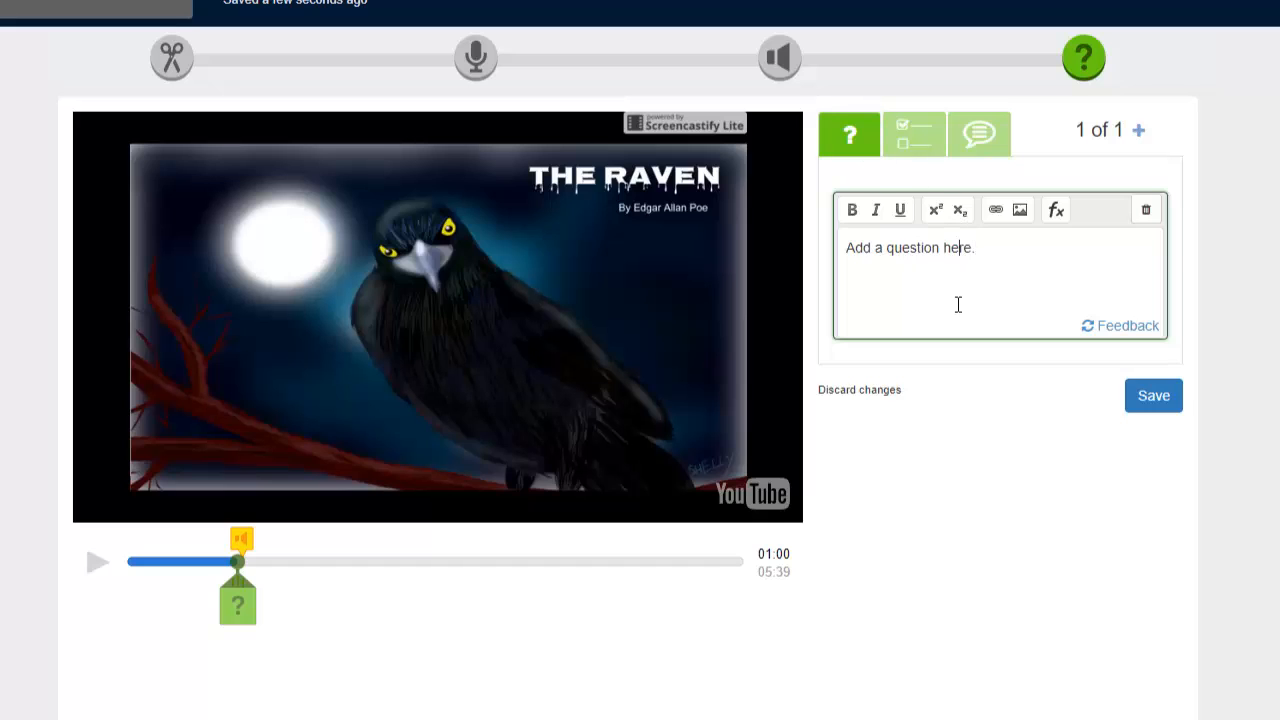
pyautogui.click(910, 138)
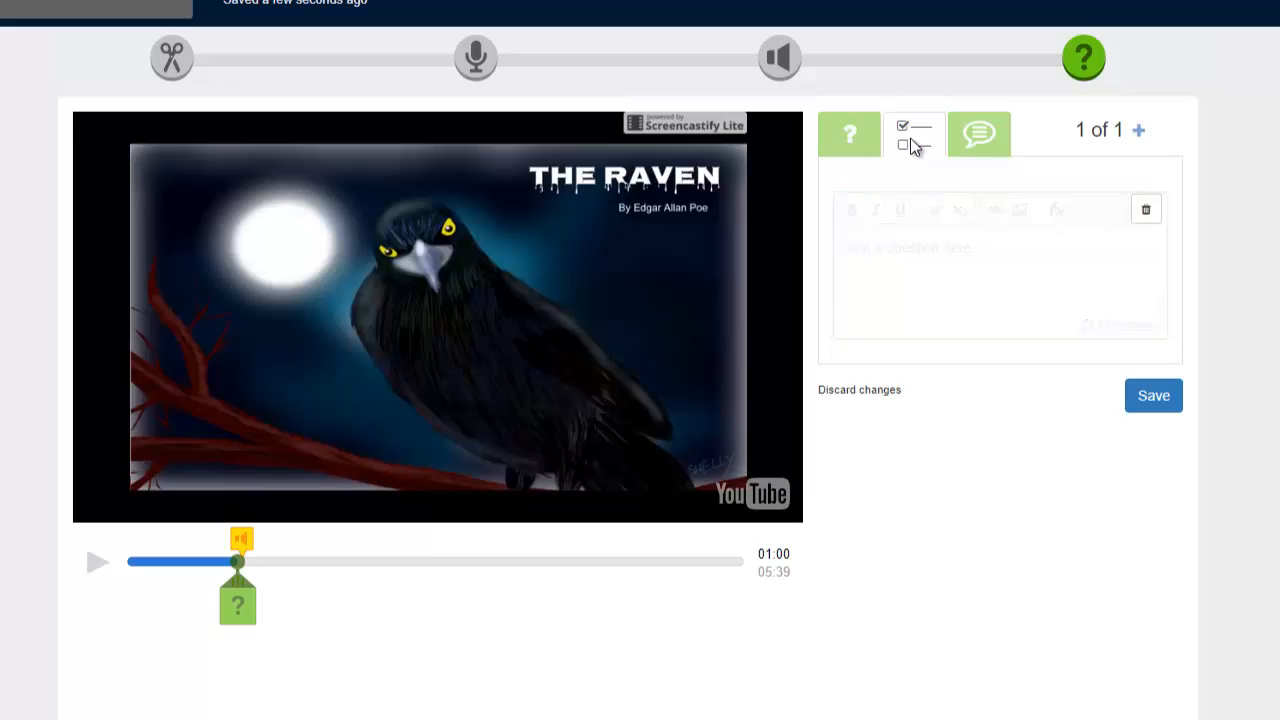
pyautogui.click(997, 132)
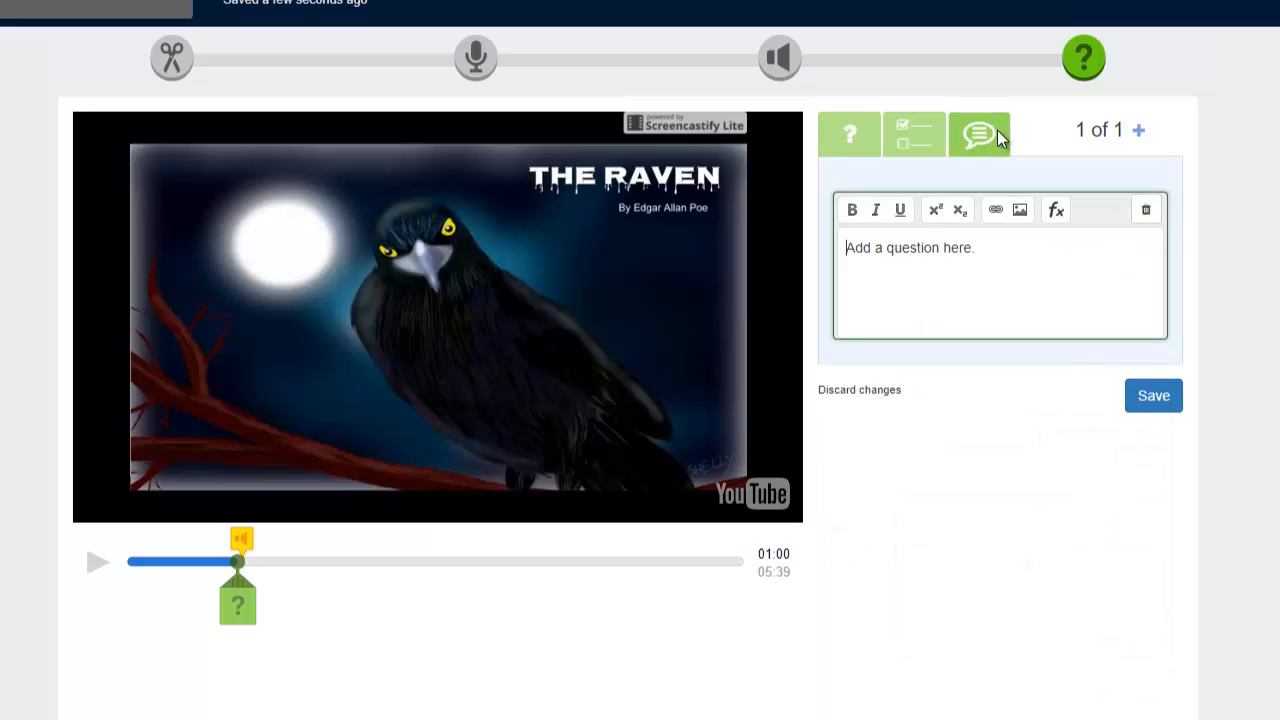
pyautogui.click(854, 131)
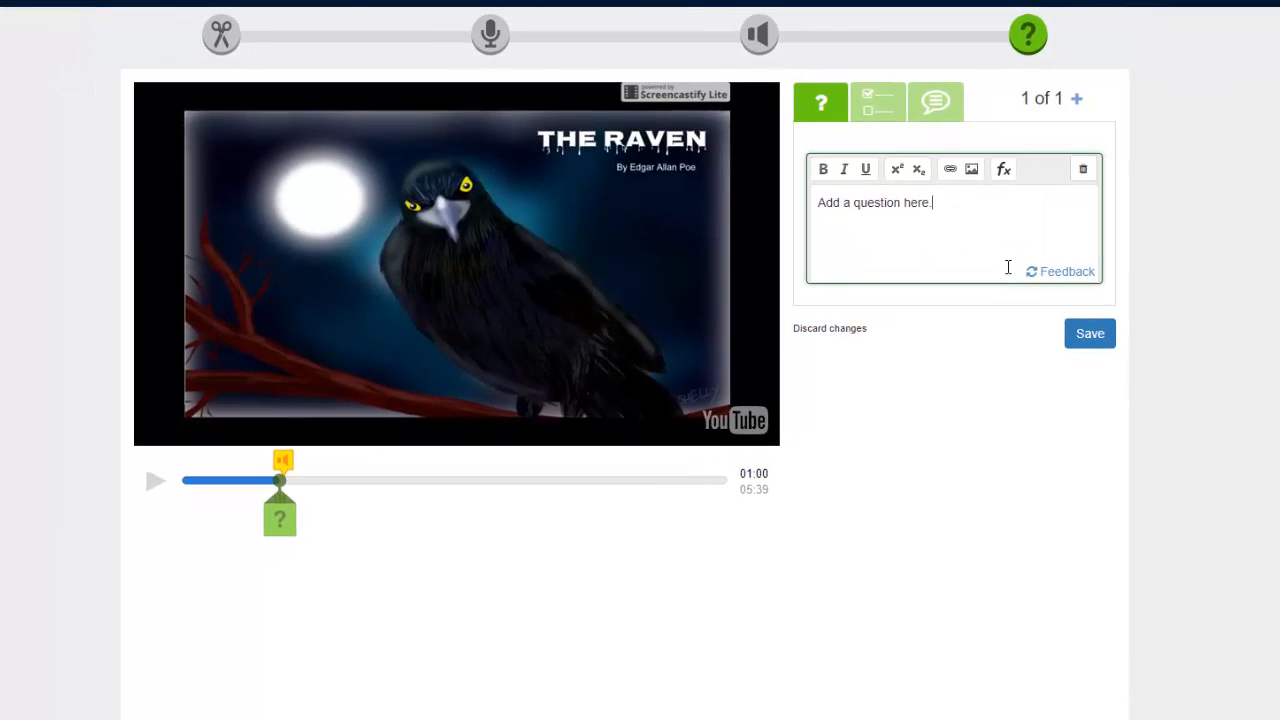
pyautogui.click(1081, 338)
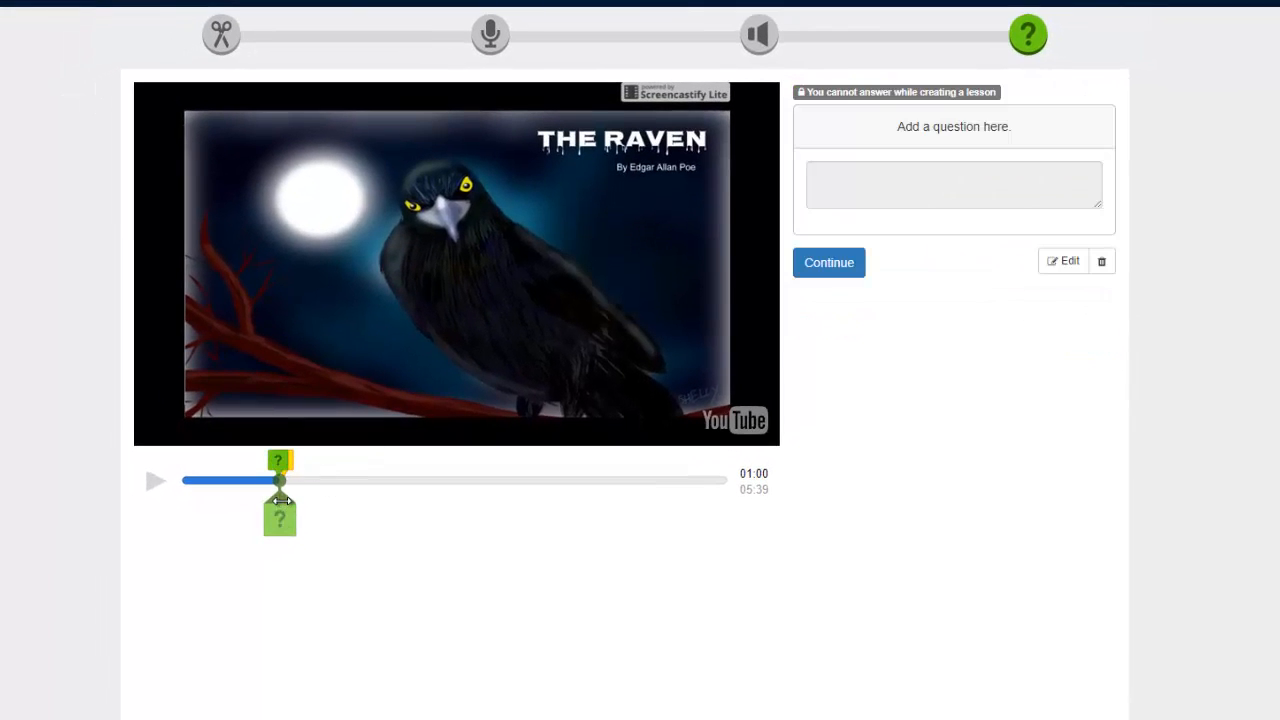
# Insert a multiple-choice question at about 02:19 with the text "This is a multiple choice question...".
pyautogui.moveTo(281, 500); pyautogui.dragTo(406, 487)
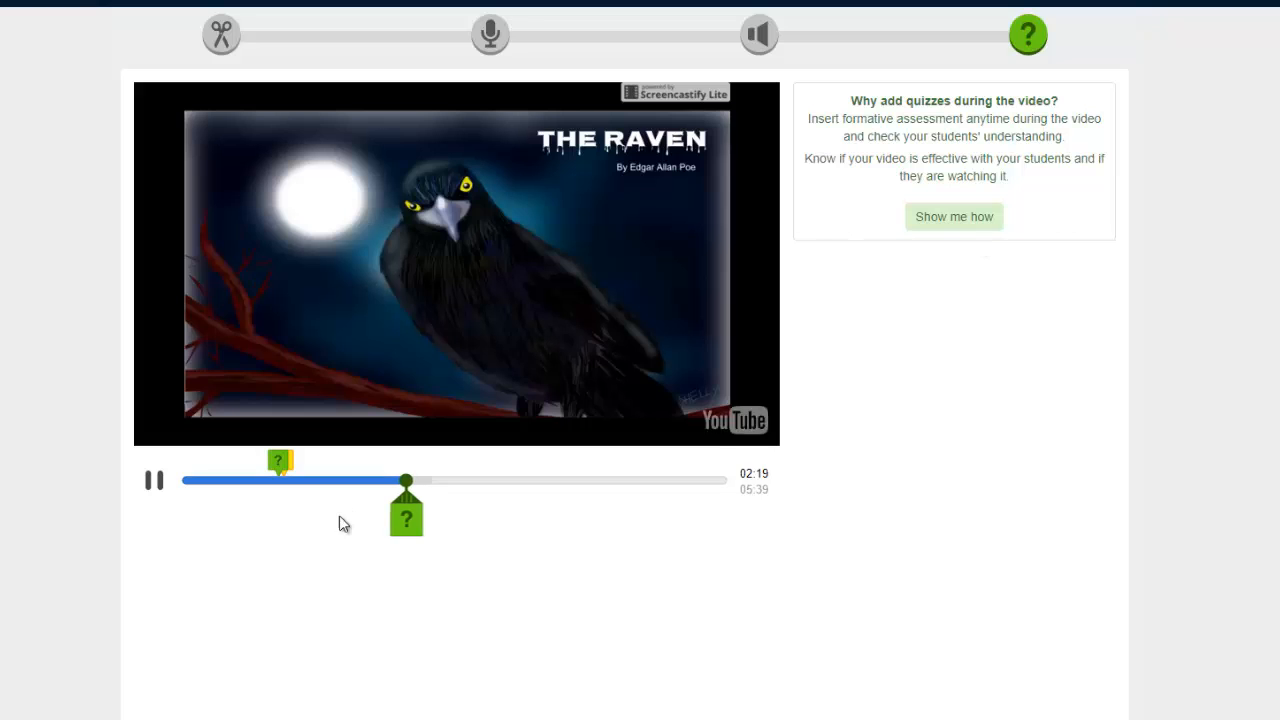
pyautogui.click(407, 520)
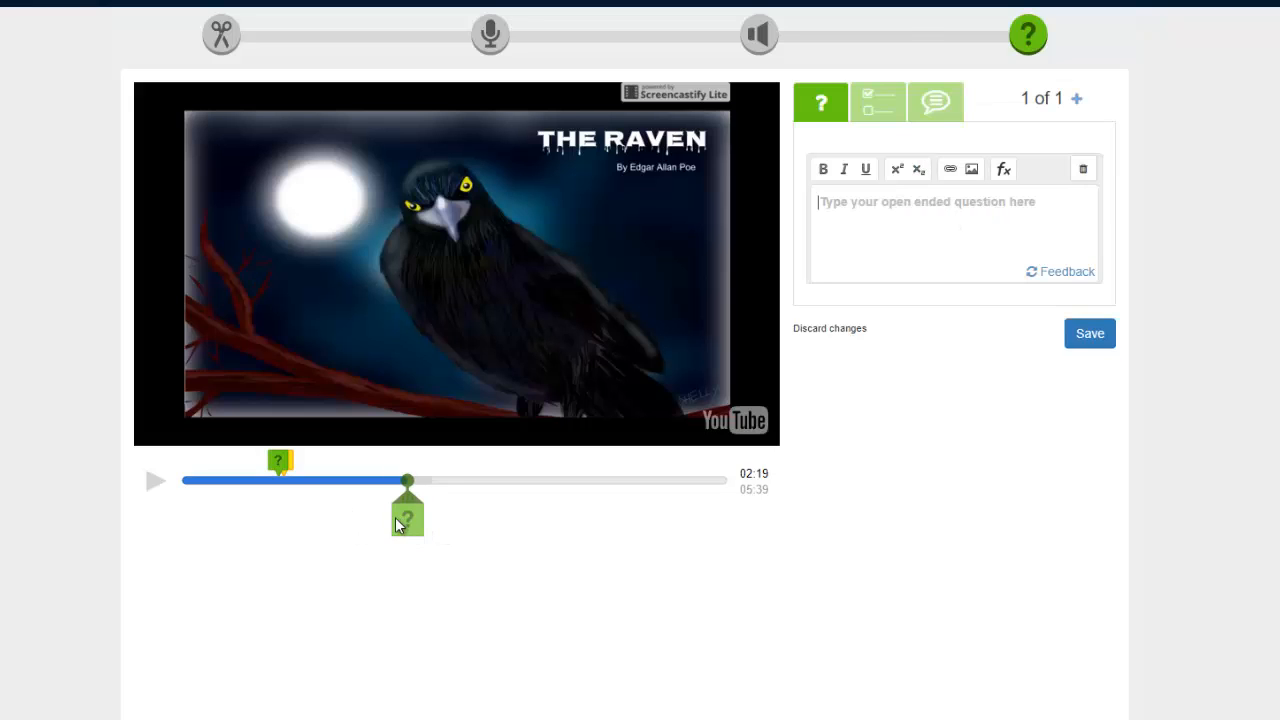
pyautogui.click(871, 111)
pyautogui.click(875, 203)
pyautogui.write('This is a multiple choice question...')
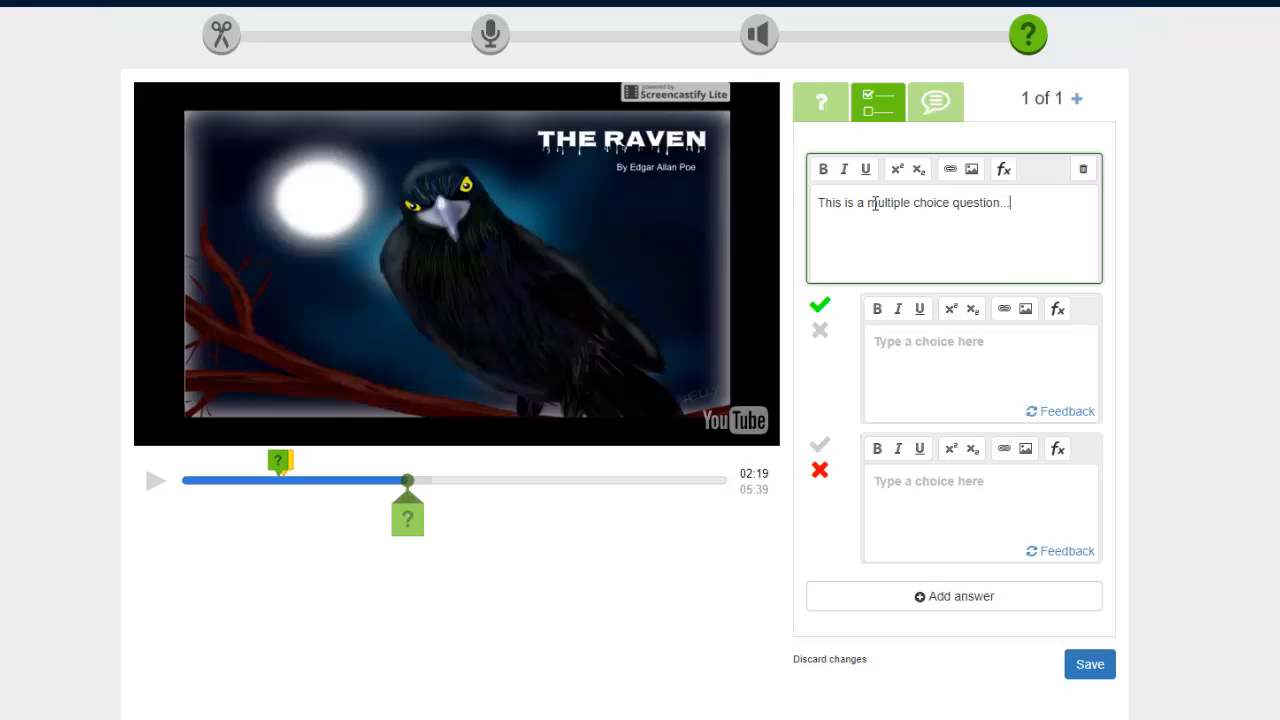
# Enter the answer choices A, B and an added C, mark C as correct too, and save the question.
pyautogui.click(966, 341)
pyautogui.write('A')
pyautogui.click(955, 522)
pyautogui.write('B')
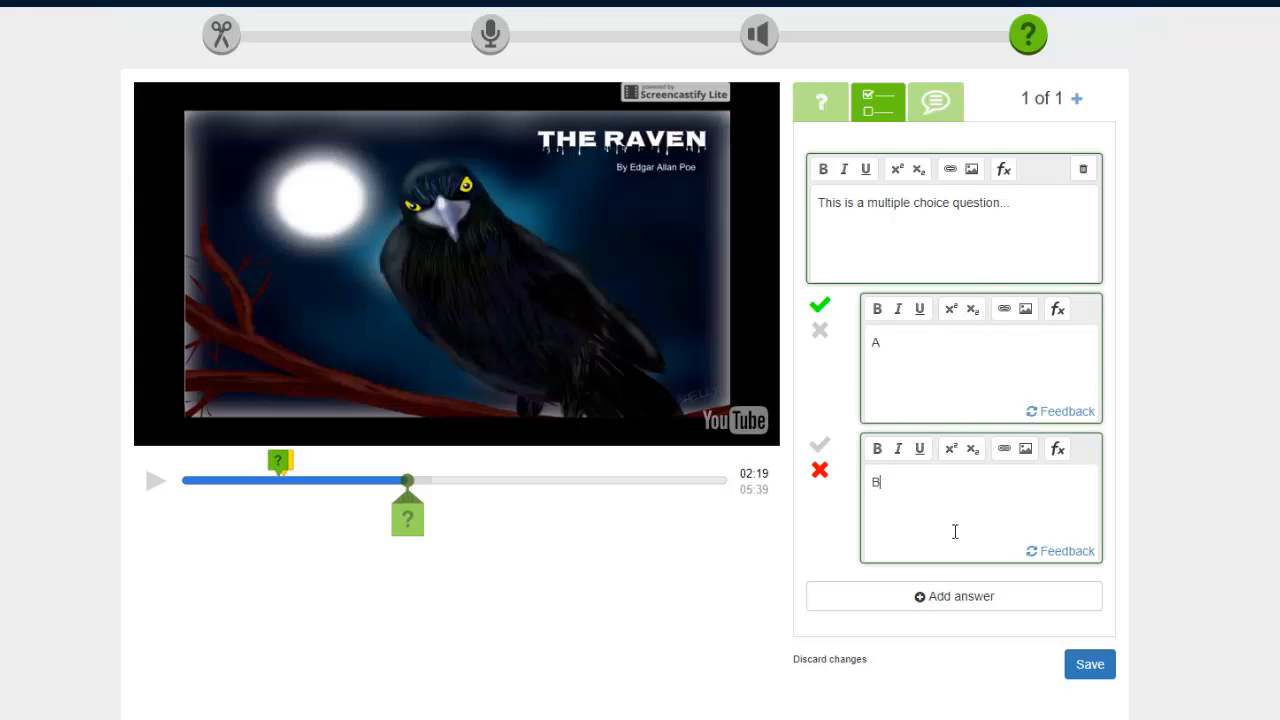
pyautogui.click(951, 596)
pyautogui.write('C')
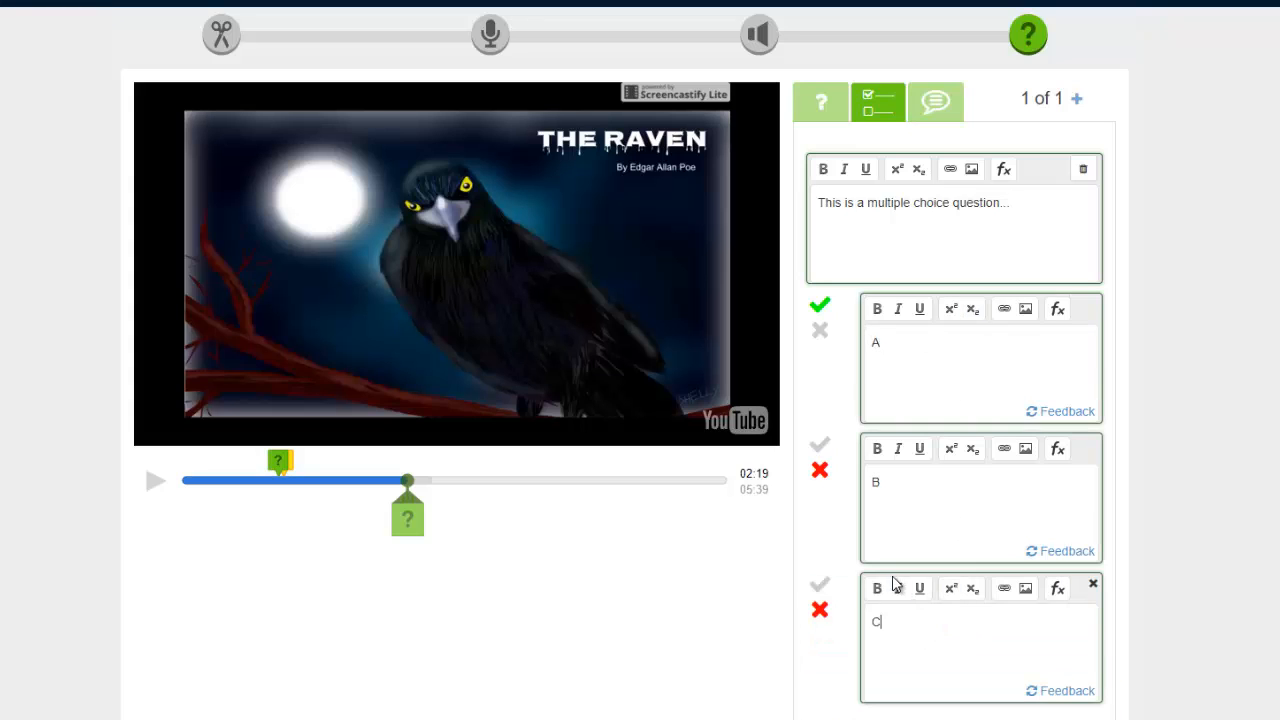
pyautogui.click(820, 585)
pyautogui.scroll(-2, 971, 420)
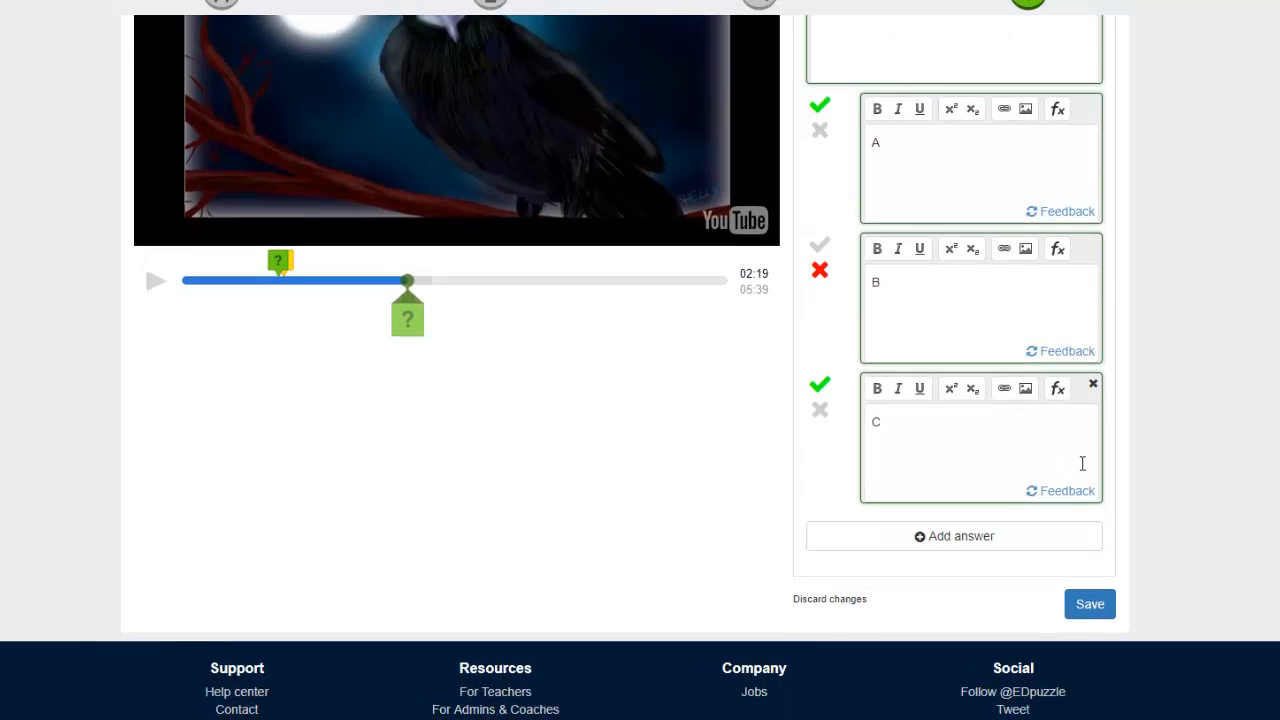
pyautogui.click(1088, 604)
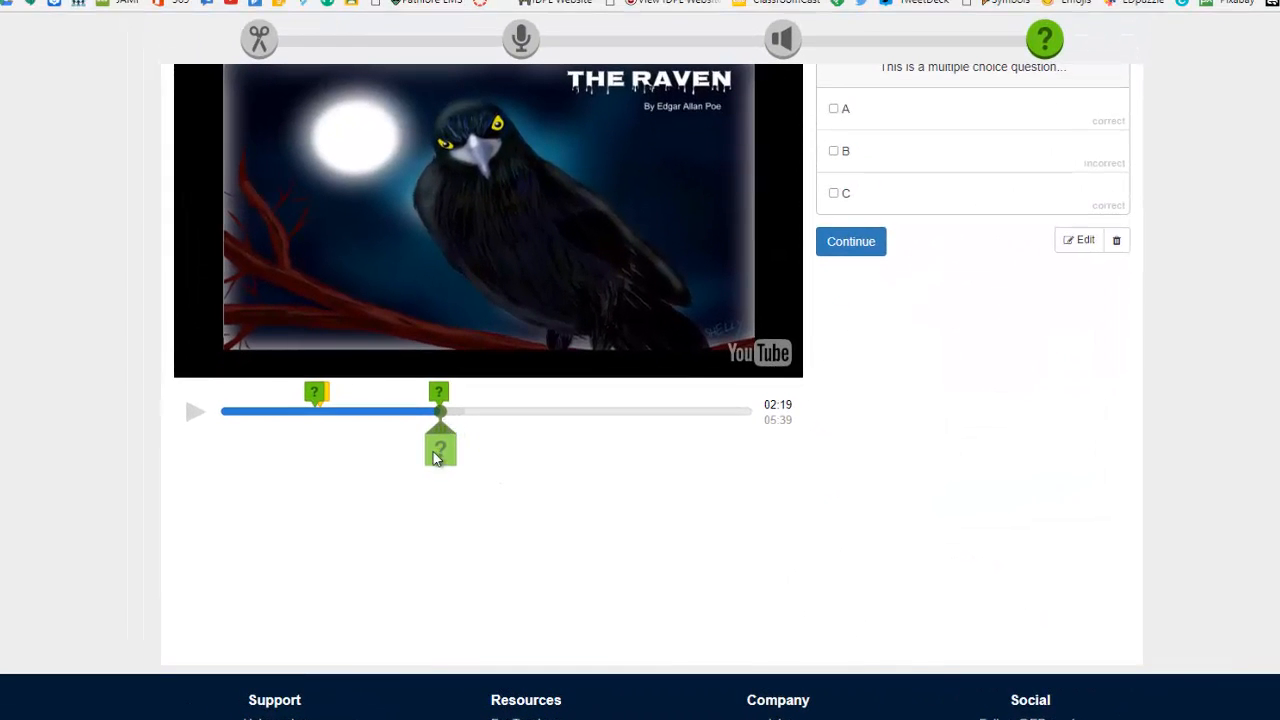
# Insert a comment at about 04:34 reading "Here is my comment that I'm typing in for the kids to see.".
pyautogui.moveTo(449, 425); pyautogui.dragTo(648, 425)
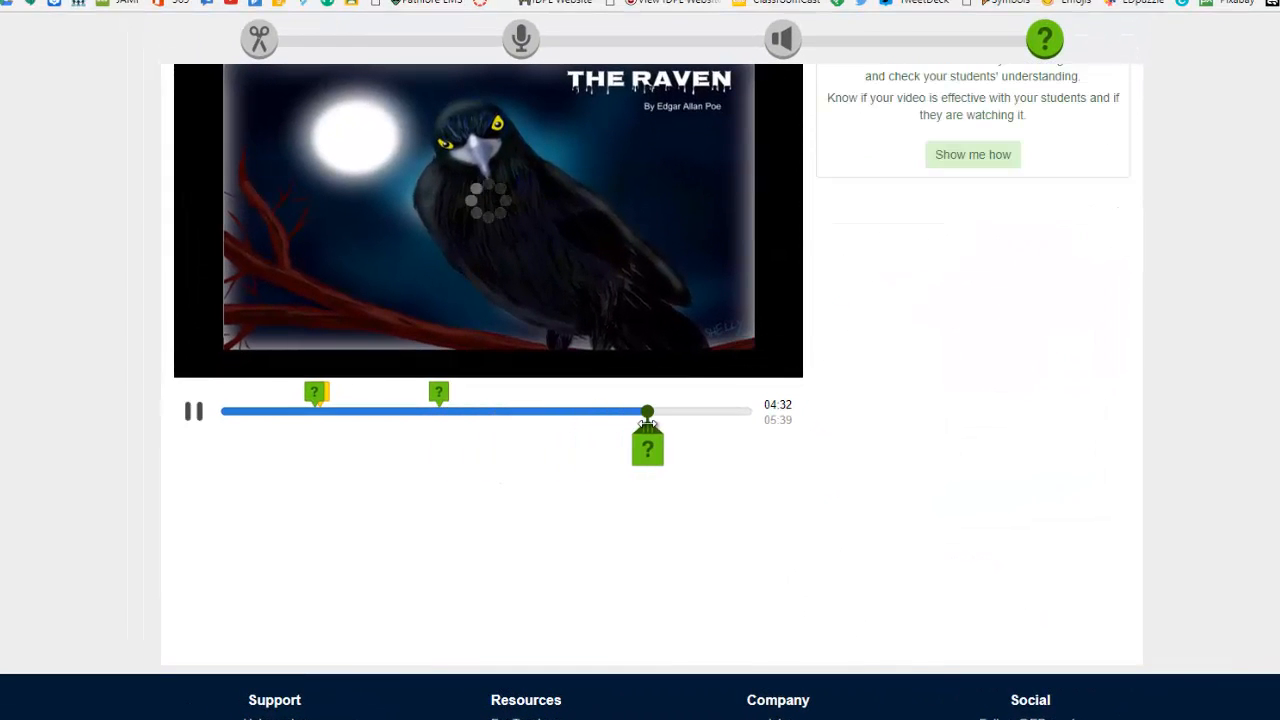
pyautogui.scroll(2, 1147, 22)
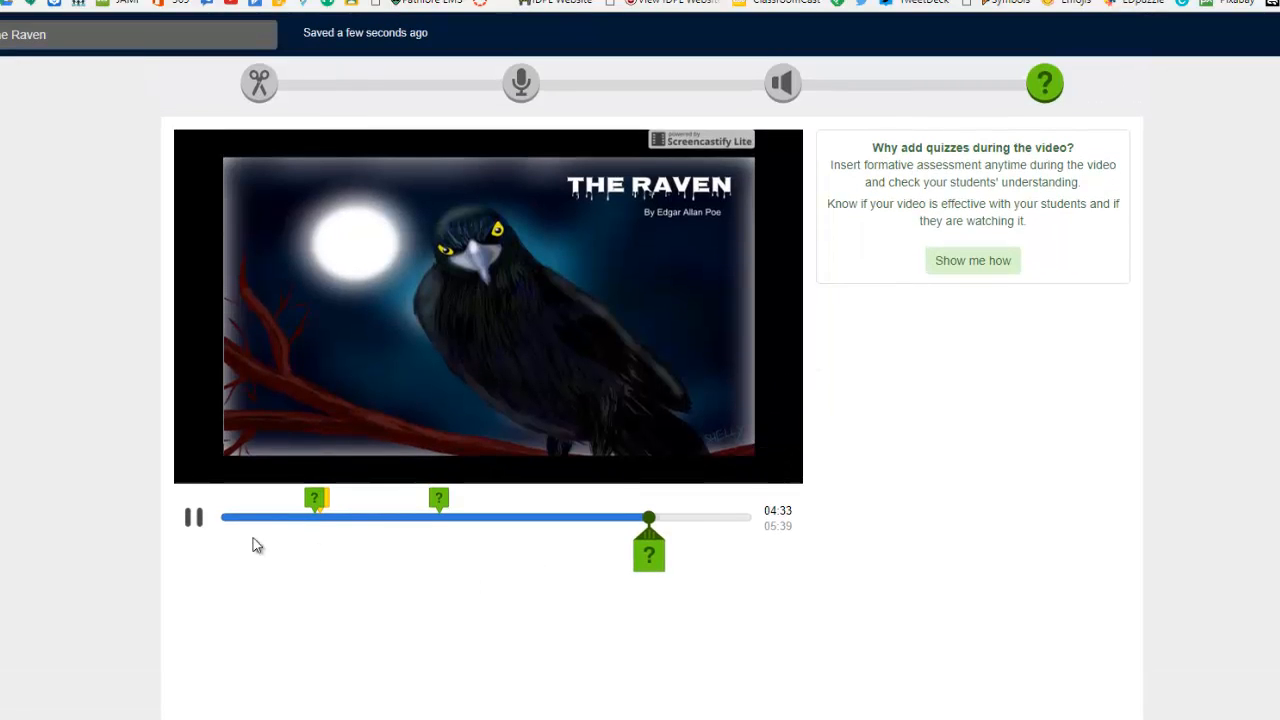
pyautogui.click(194, 518)
pyautogui.click(649, 553)
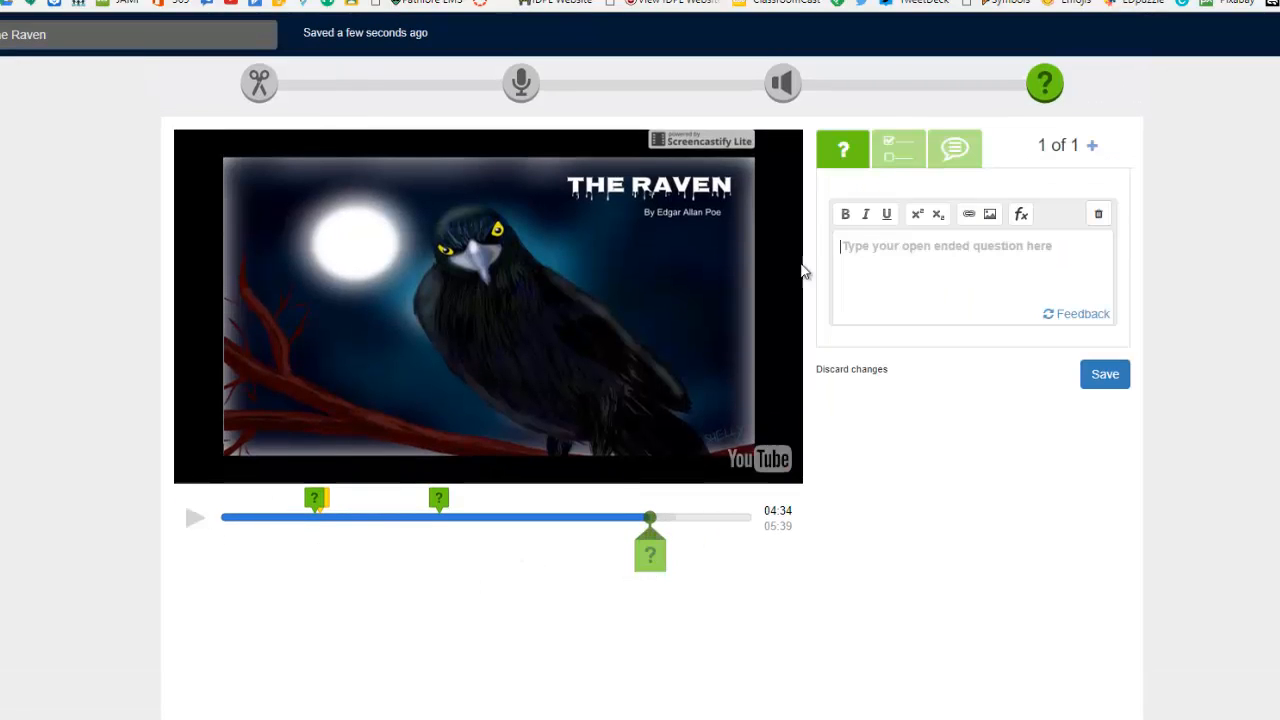
pyautogui.click(968, 150)
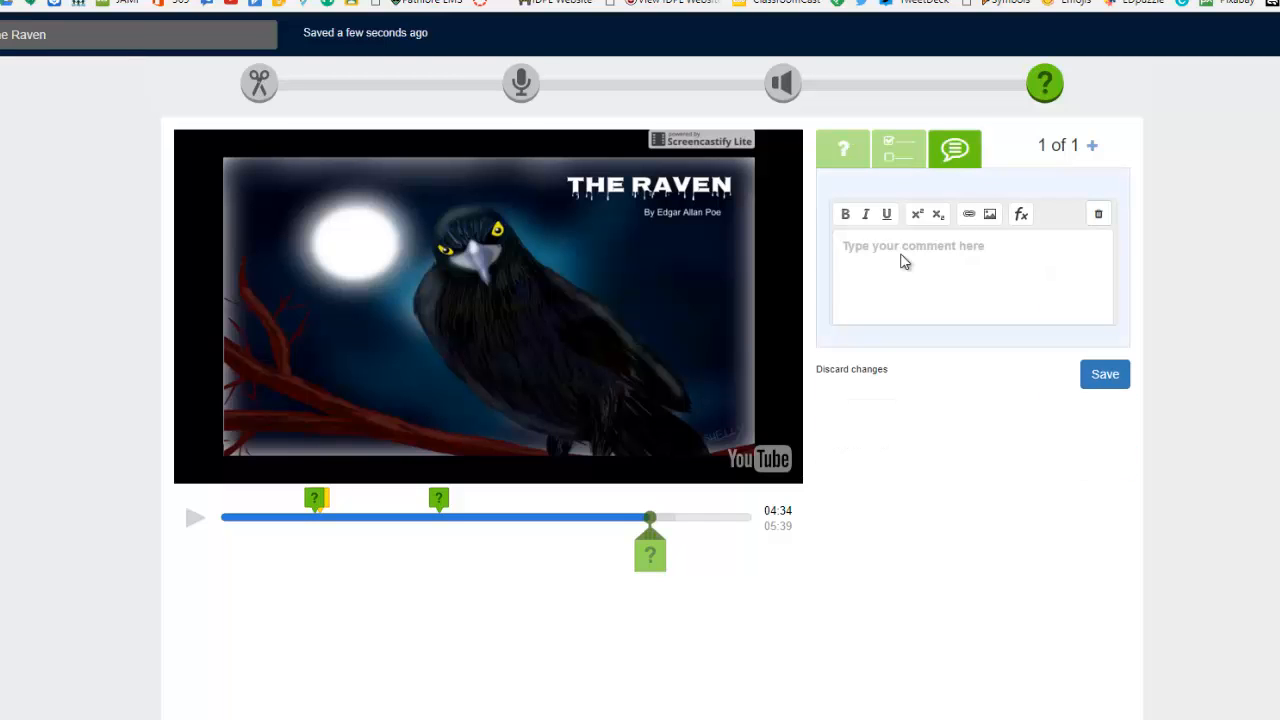
pyautogui.scroll(-2, 903, 261)
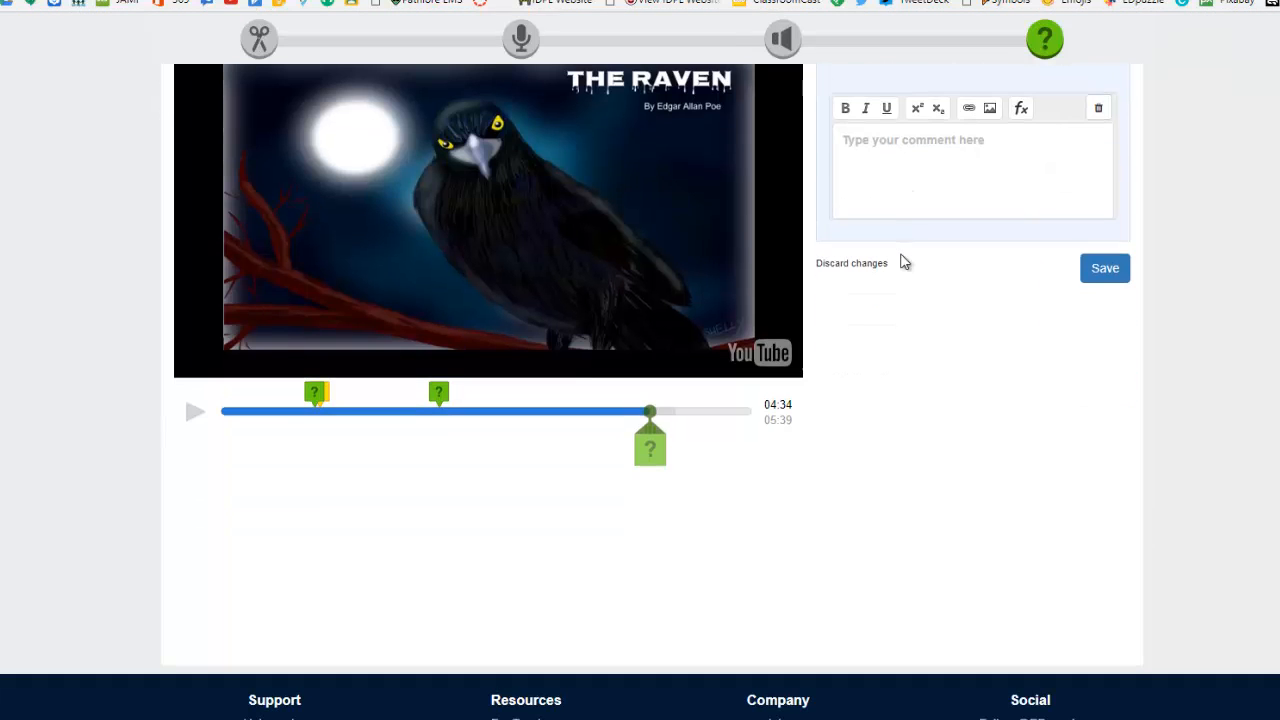
pyautogui.click(944, 177)
pyautogui.write('H')
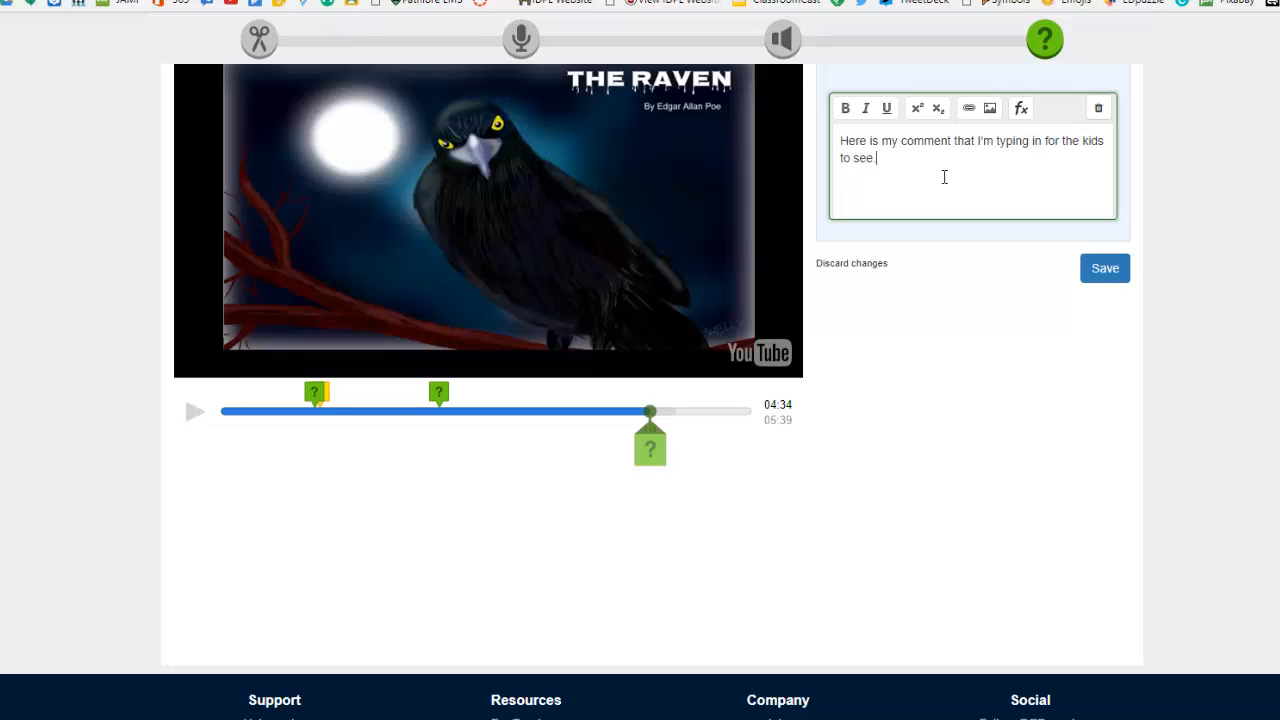
# Look at the options for inserting a link and an image into the comment, closing each without adding anything.
pyautogui.click(966, 110)
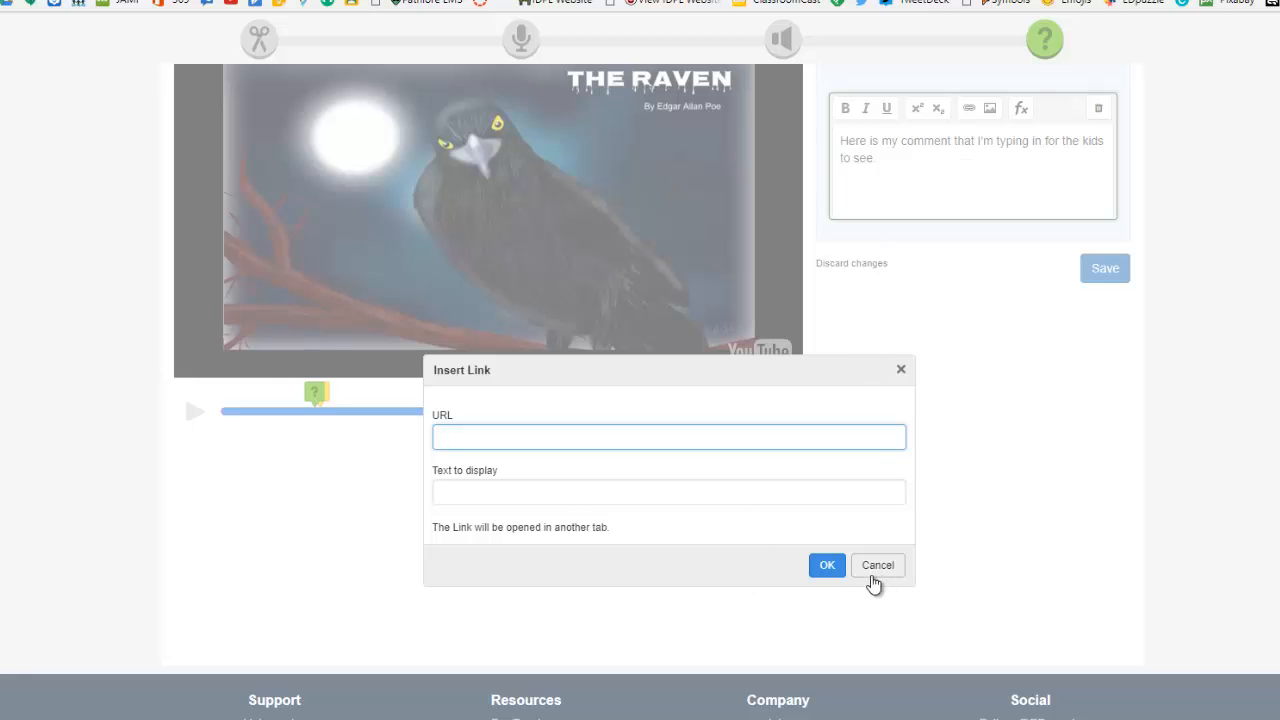
pyautogui.click(878, 566)
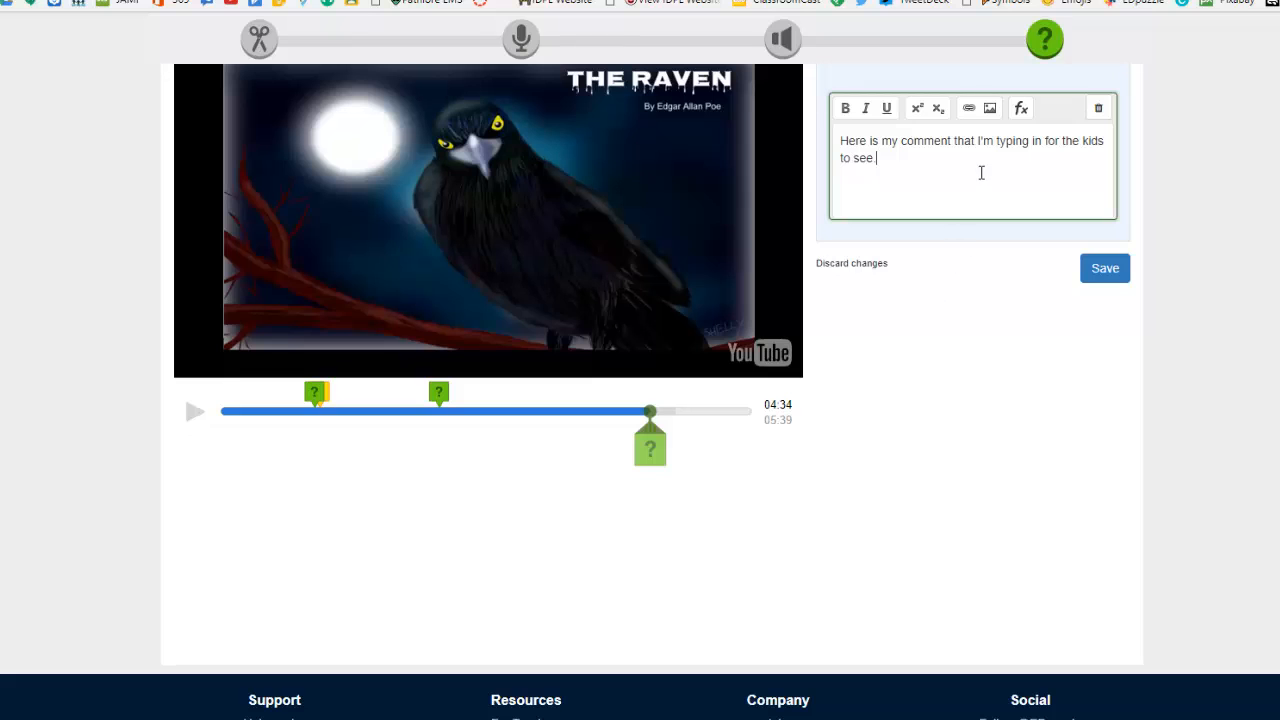
pyautogui.click(988, 110)
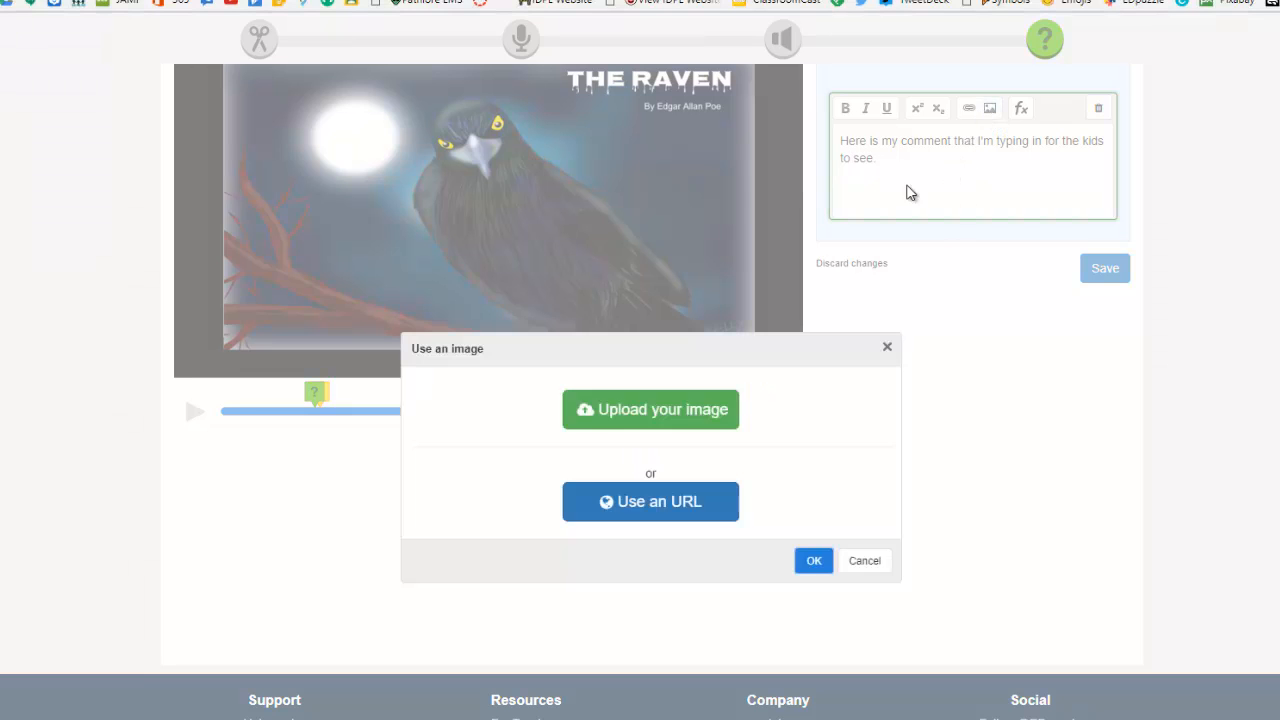
pyautogui.click(887, 349)
pyautogui.scroll(1, 880, 350)
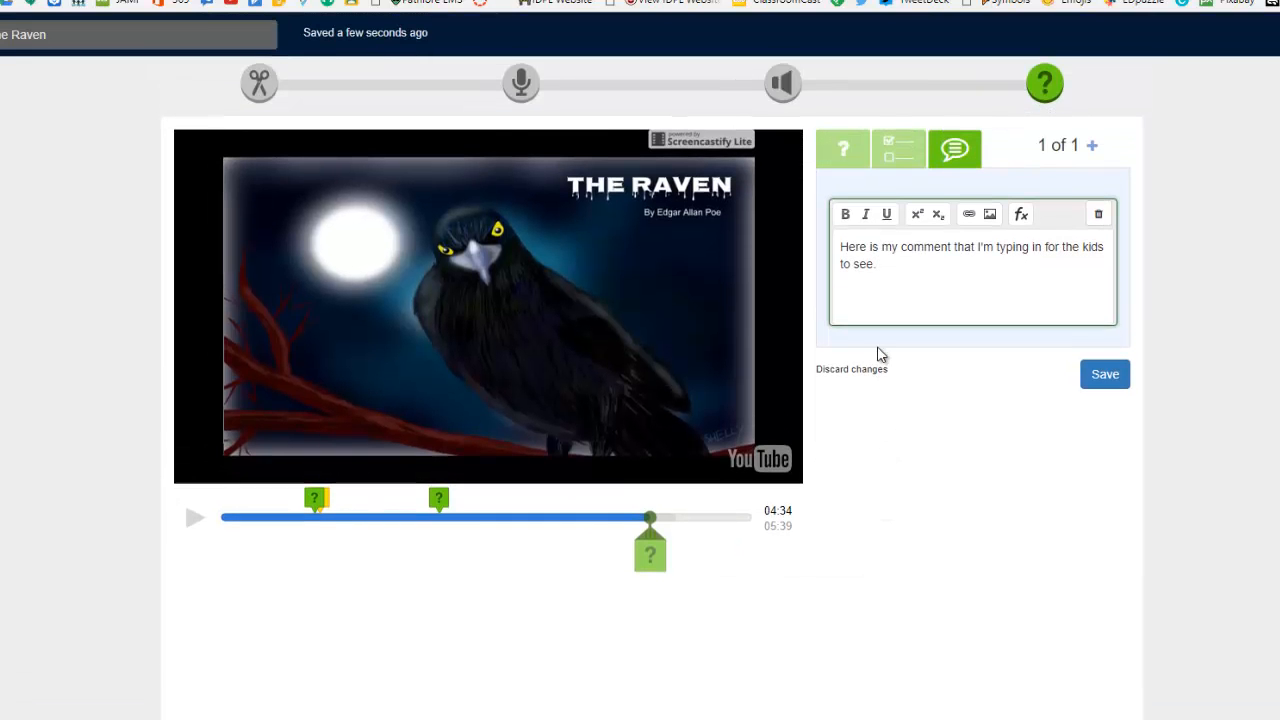
# Complete the comment with a closing period, then save the comment and the lesson.
pyautogui.write('.')
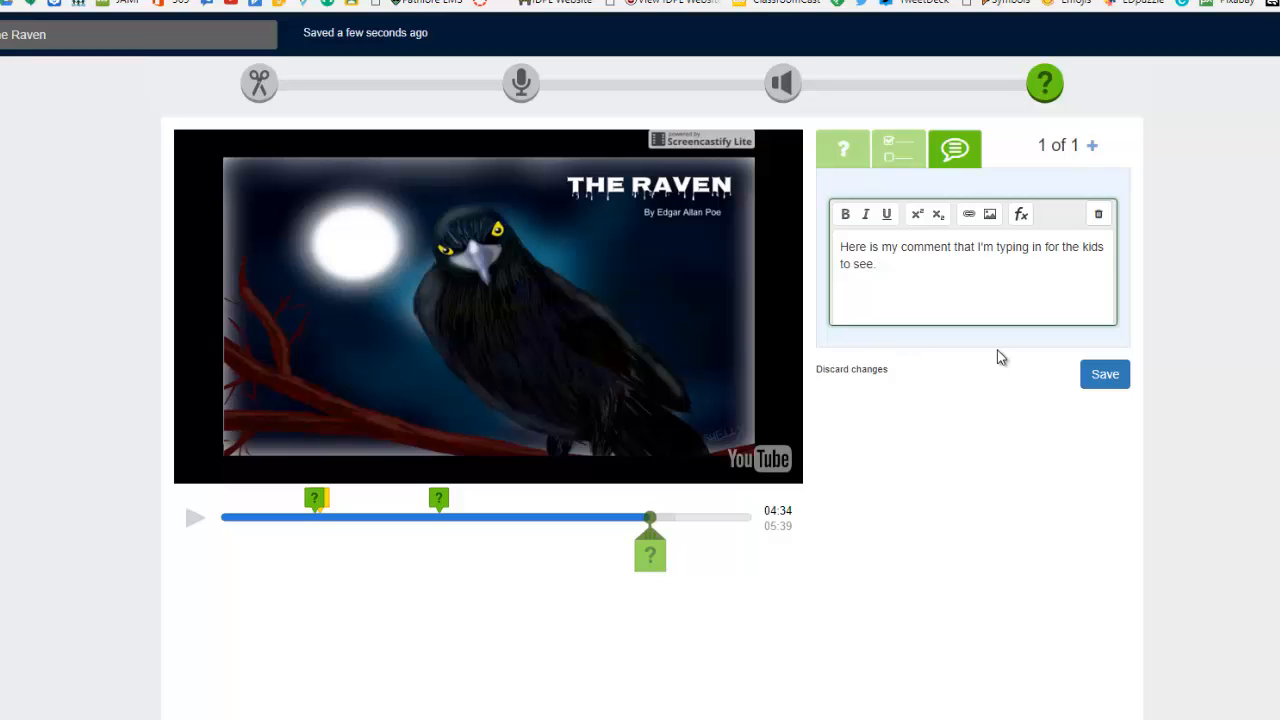
pyautogui.click(1105, 375)
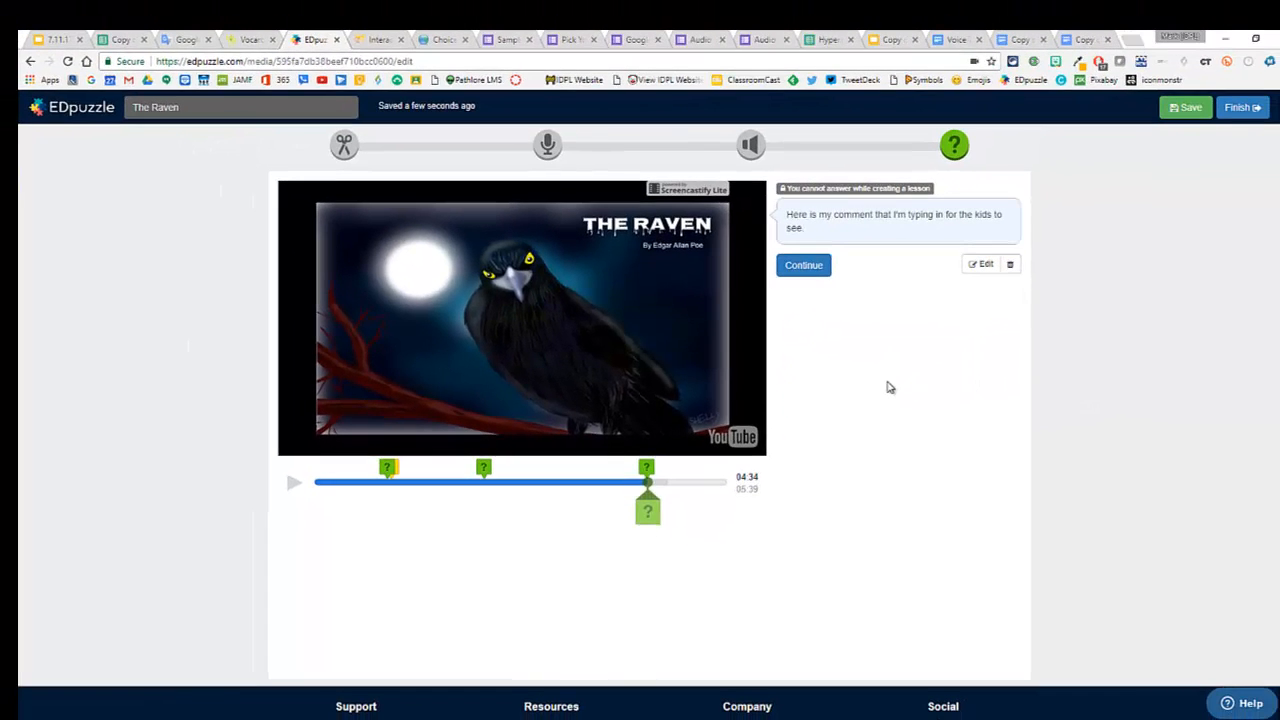
pyautogui.click(1174, 114)
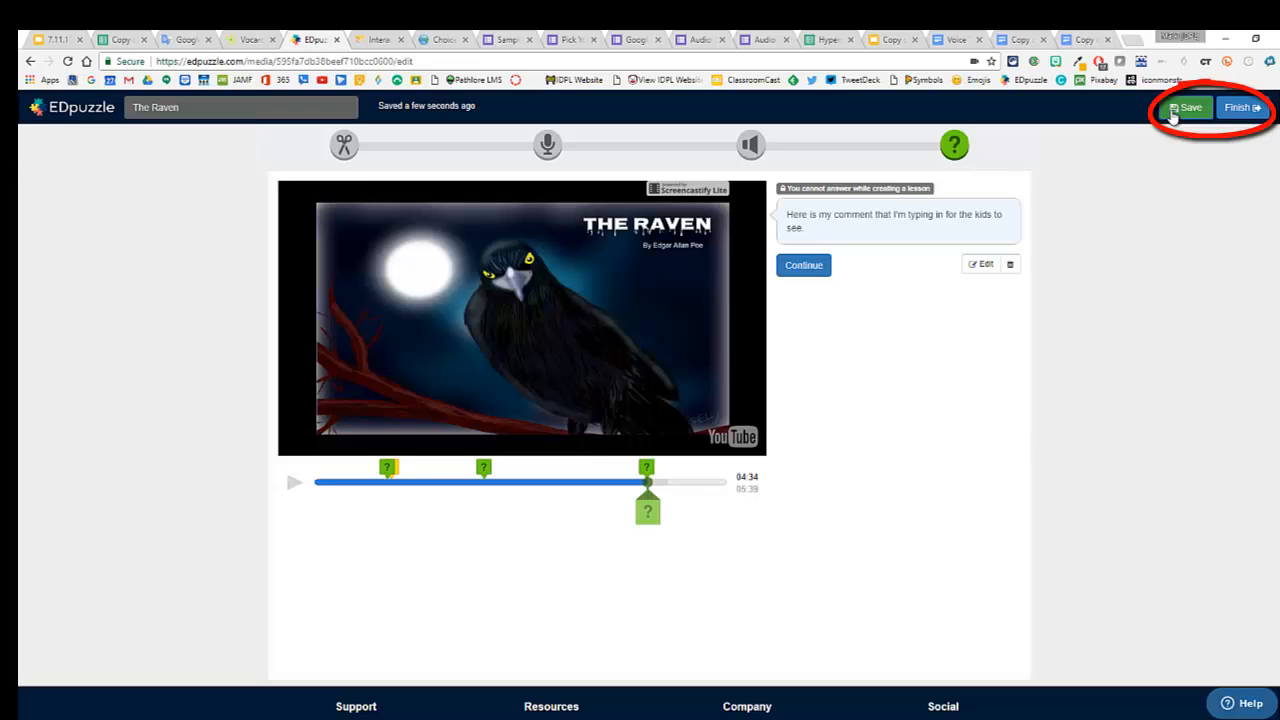
# Finish the lesson and assign it to the July 2017 Differentiated Strategies class with Prevent skipping on and no due date.
pyautogui.click(1236, 108)
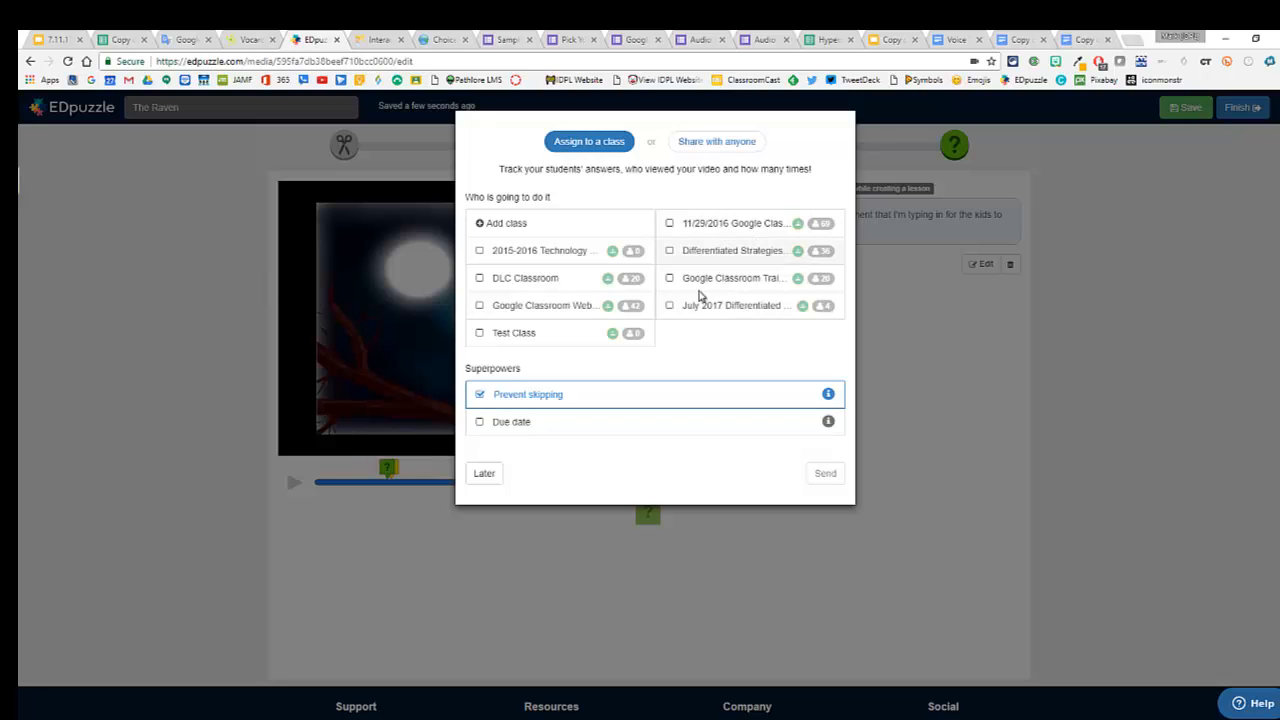
pyautogui.click(670, 306)
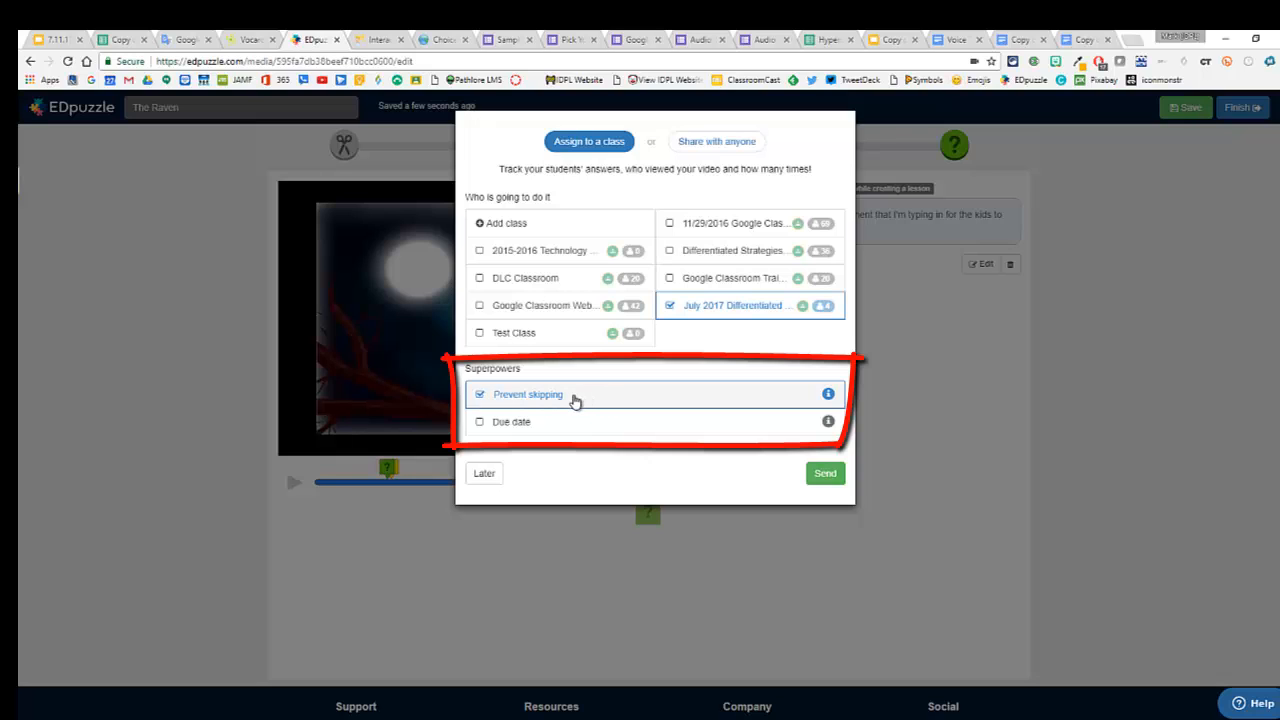
pyautogui.click(480, 422)
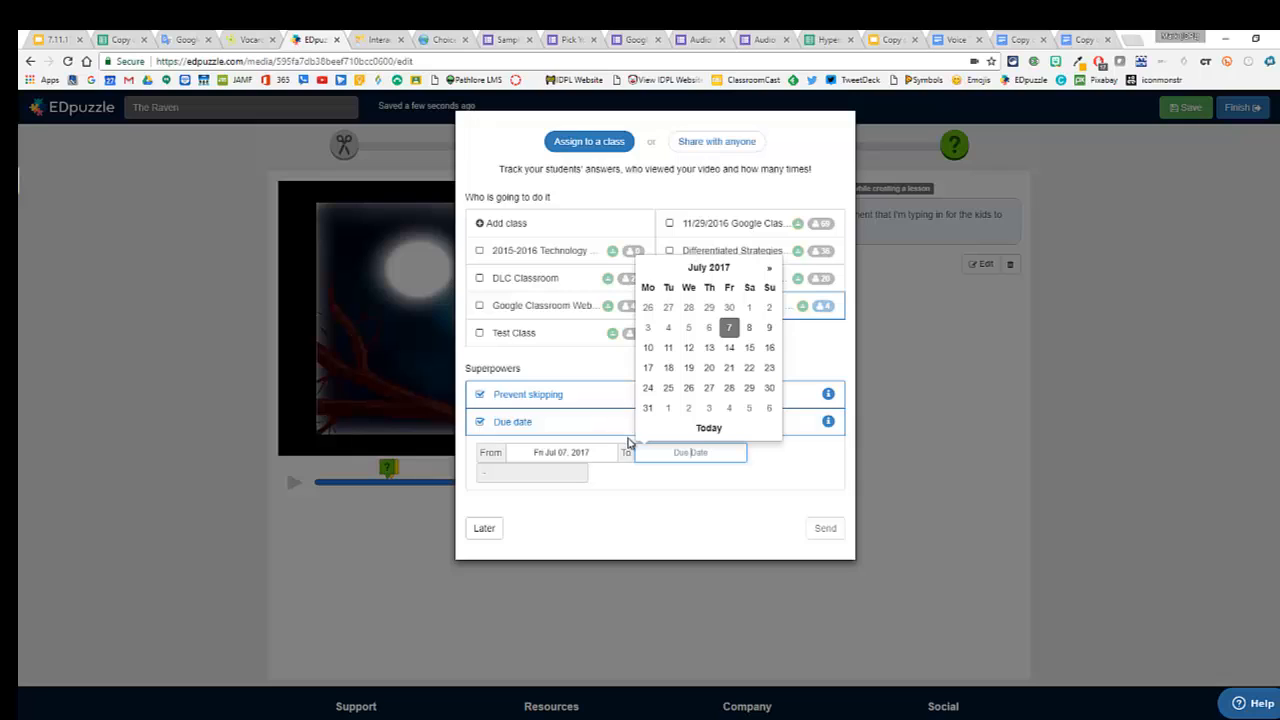
pyautogui.click(480, 421)
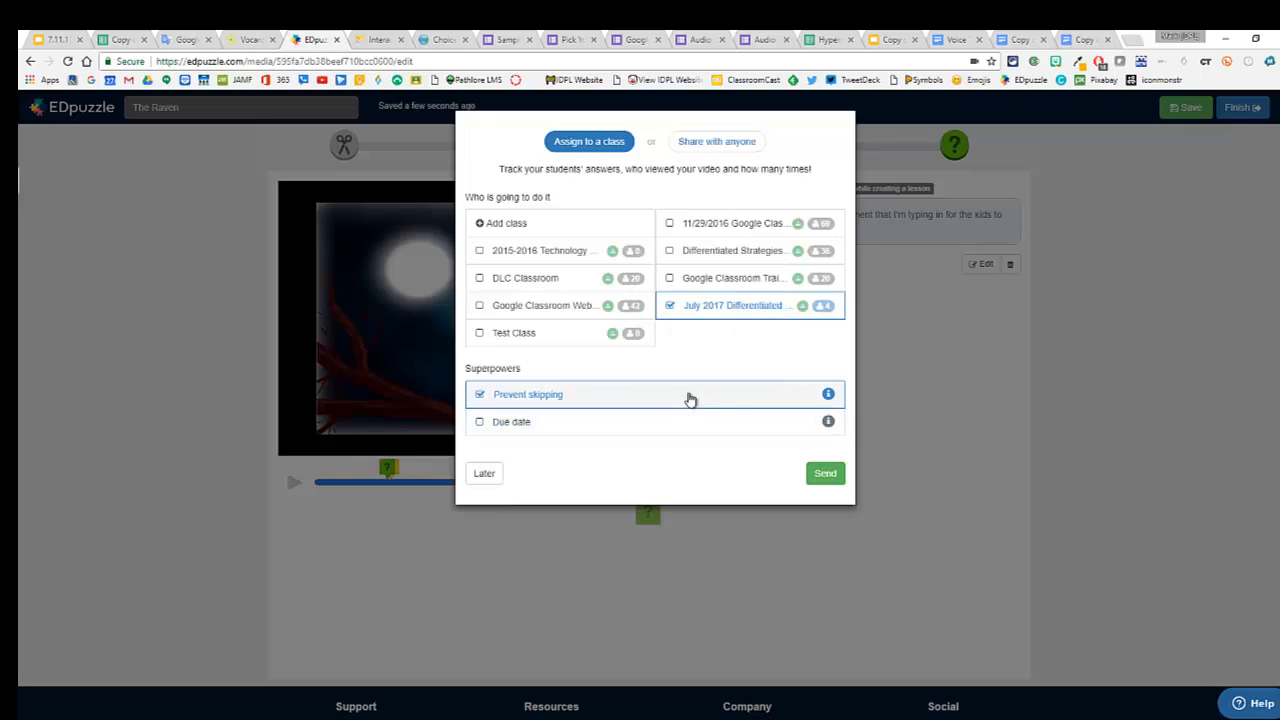
pyautogui.click(822, 475)
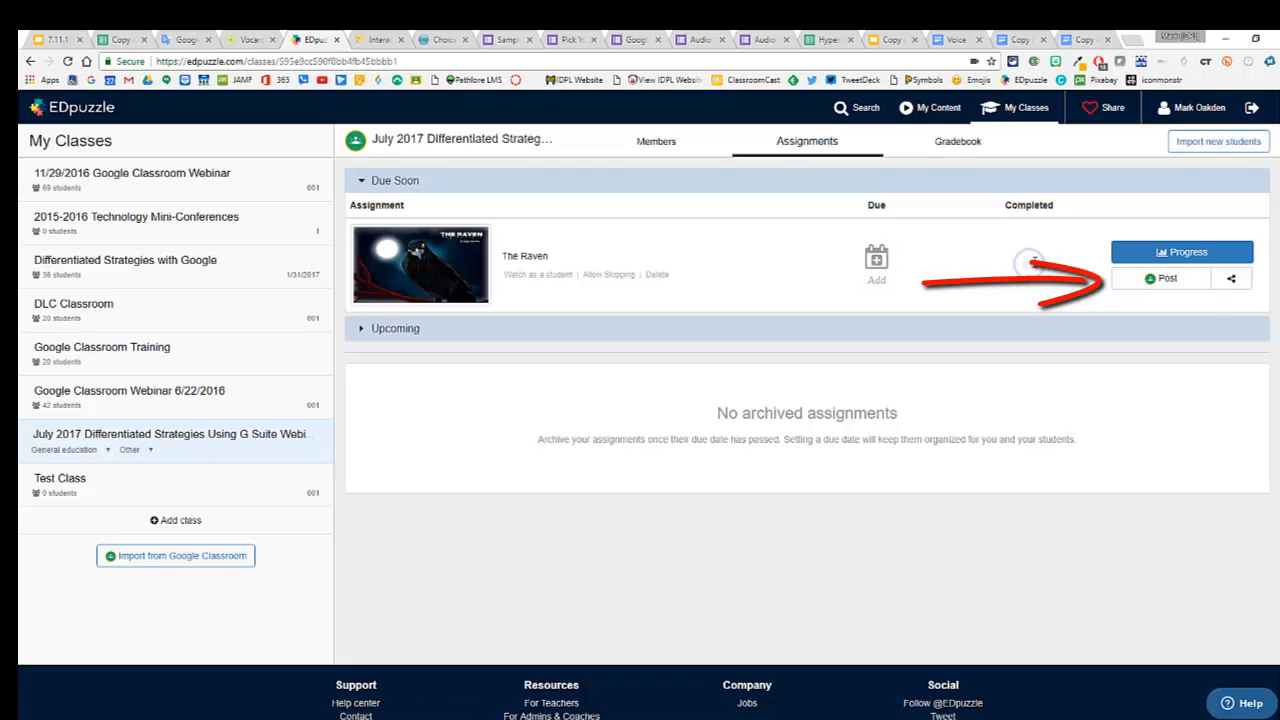
# Post The Raven to the July 2017 Differentiated Strategies class in Google Classroom, using the Create assignment action.
pyautogui.click(1165, 280)
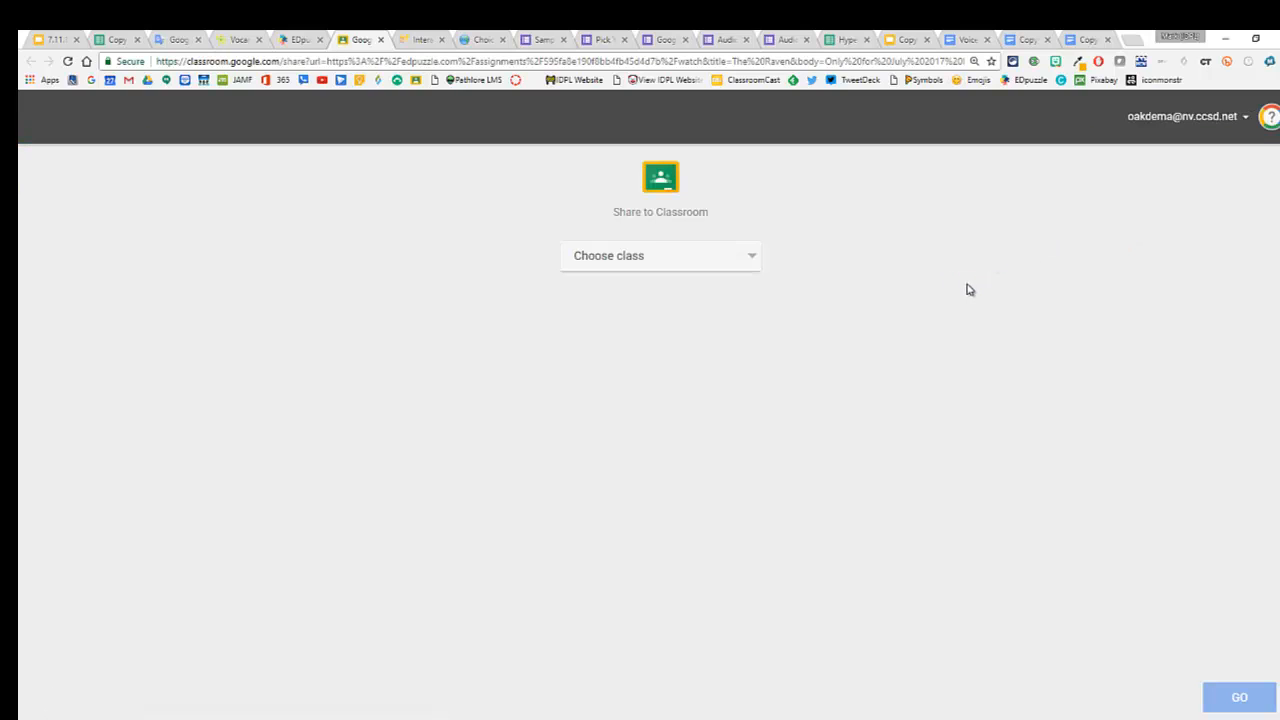
pyautogui.click(751, 257)
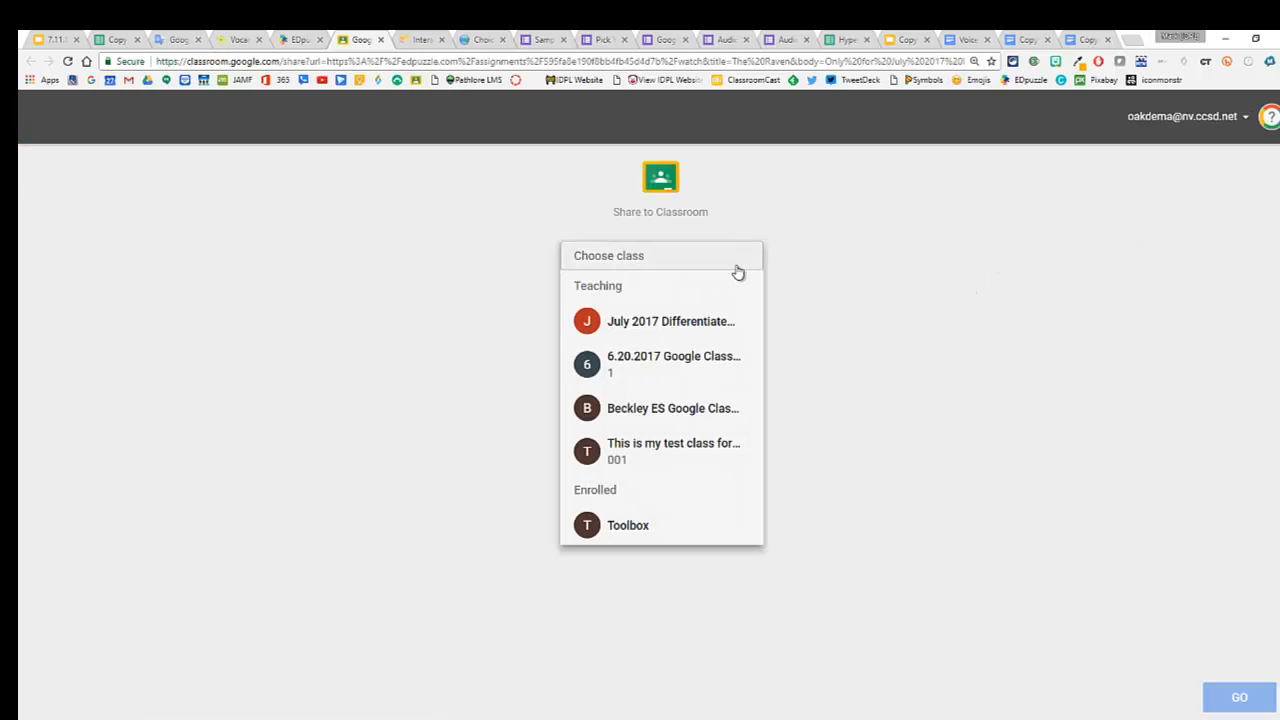
pyautogui.click(694, 328)
pyautogui.click(720, 328)
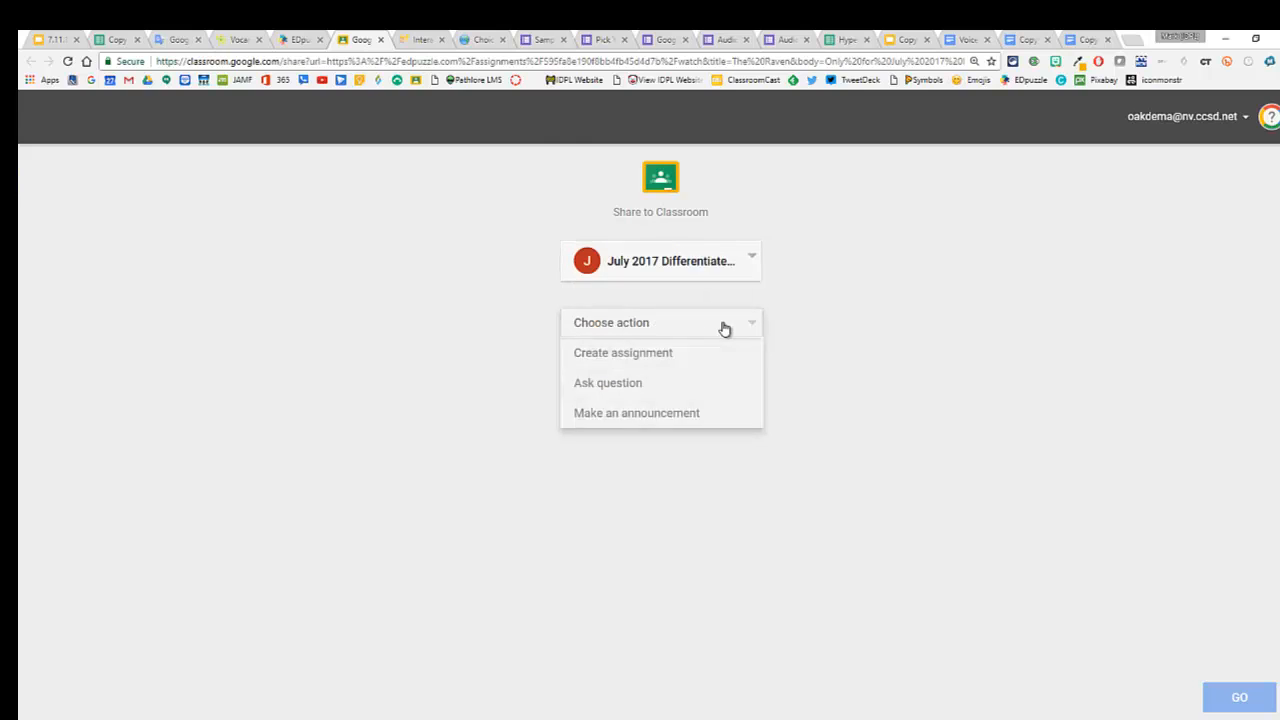
pyautogui.click(672, 355)
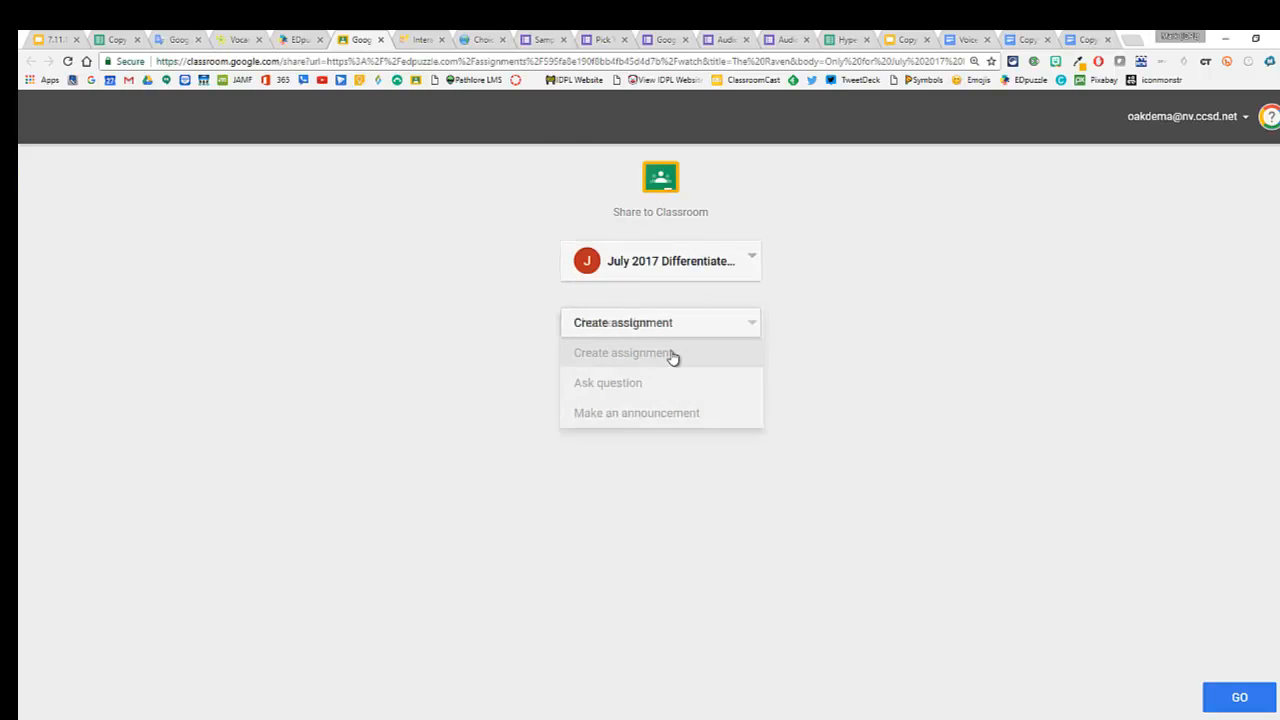
pyautogui.click(1233, 695)
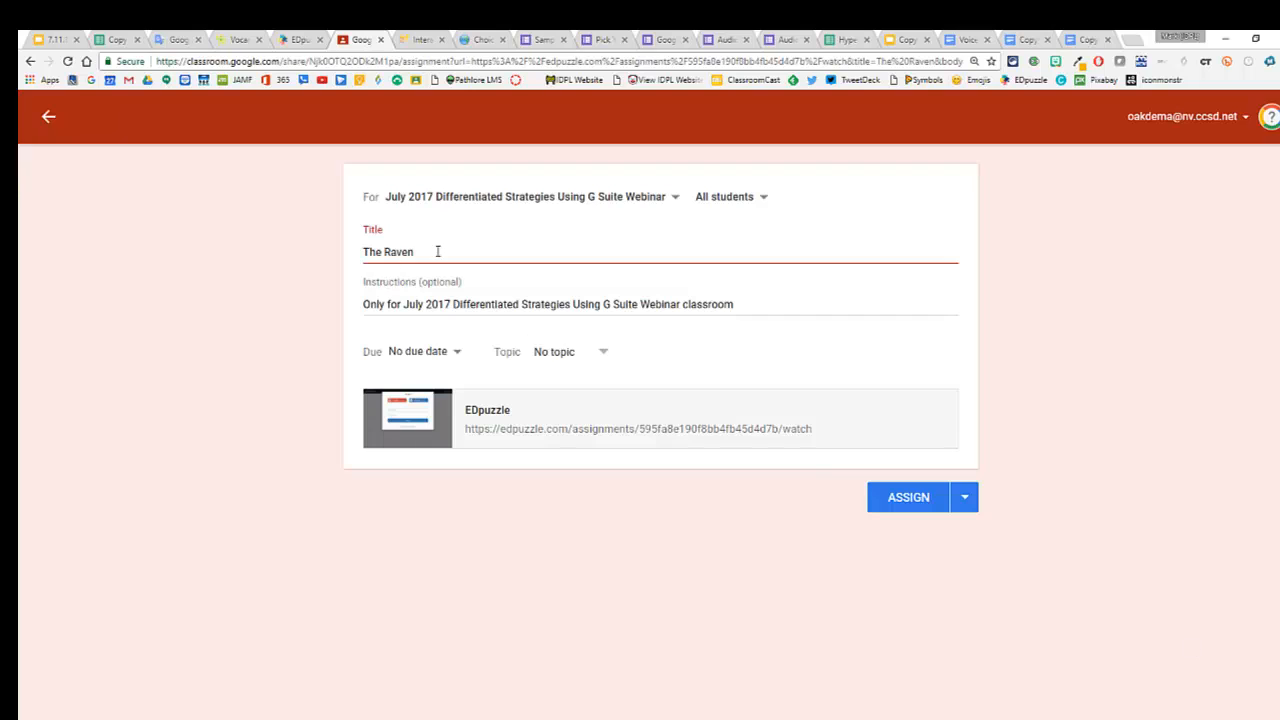
# Replace the Classroom assignment's title with "Practice Using EdPuzzle." and select the entire instructions text.
pyautogui.moveTo(436, 252); pyautogui.dragTo(154, 254)
pyautogui.write('Practice Using EdPuzzle.')
pyautogui.click(662, 306)
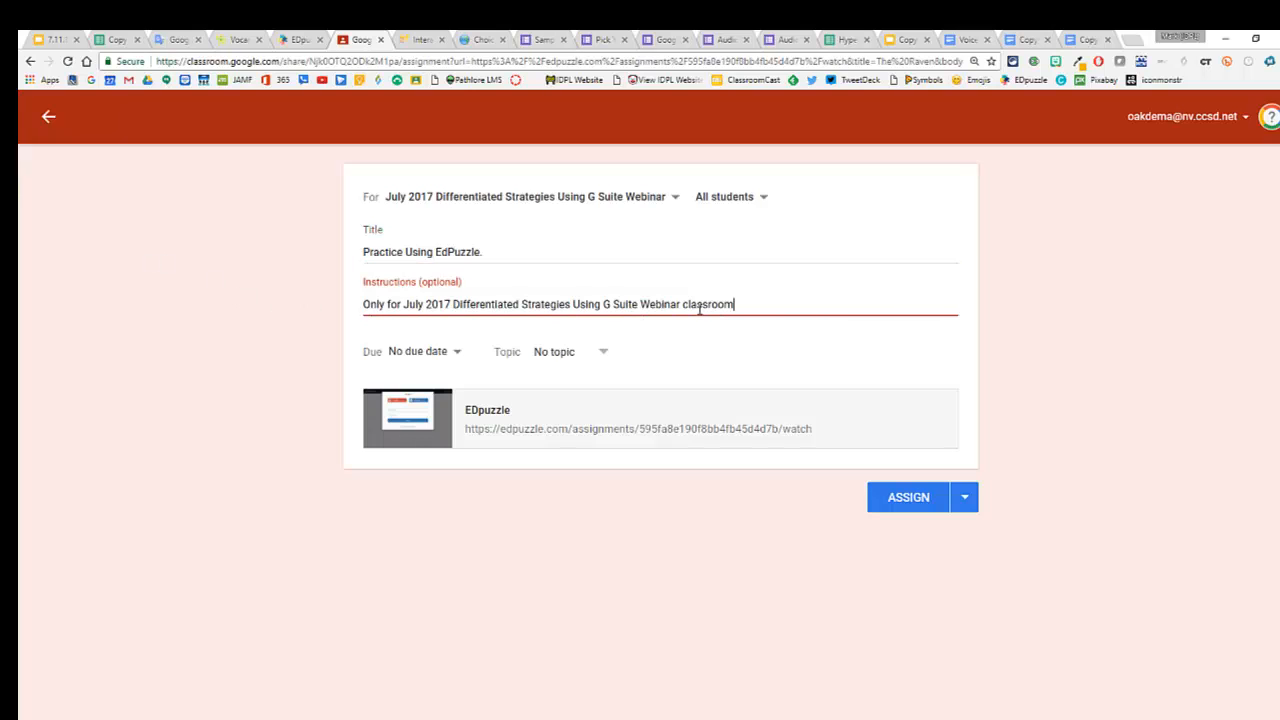
pyautogui.moveTo(738, 305); pyautogui.dragTo(168, 314)
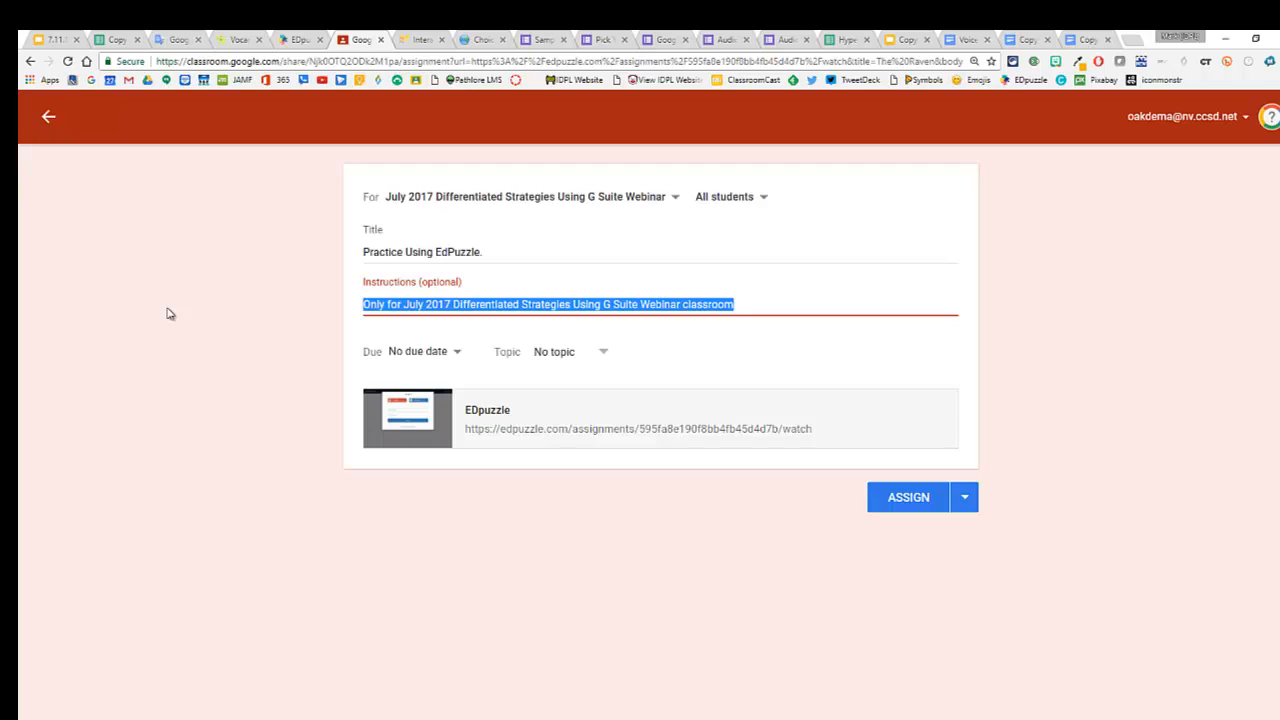